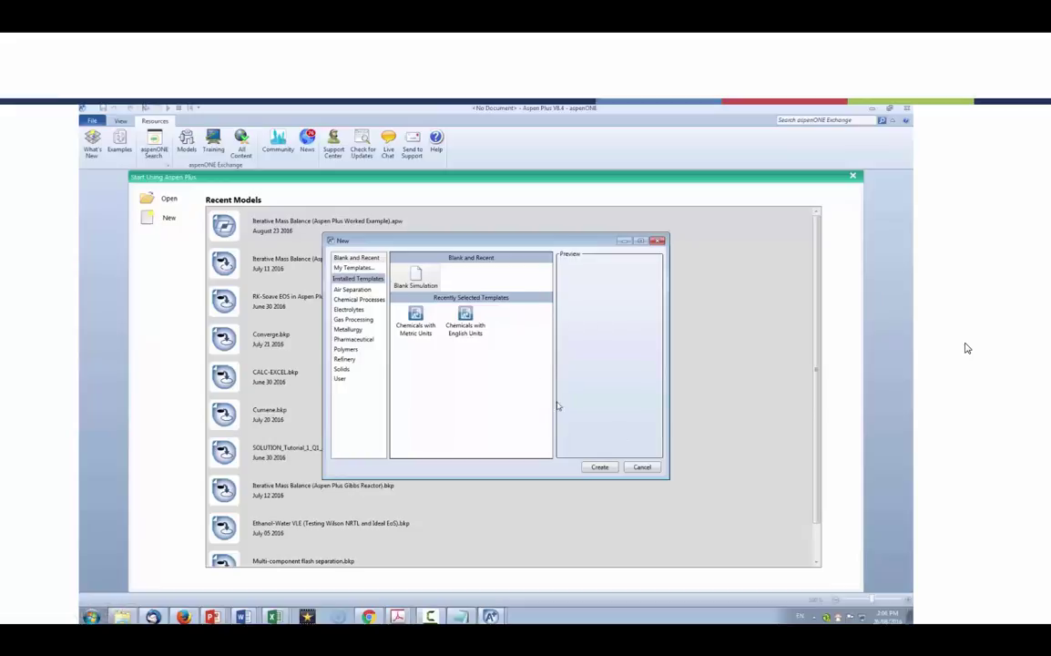
Create a simulation from the Chemicals with Metric Units template and add BENZENE and TOLUENE as components.
click(415, 314)
click(612, 468)
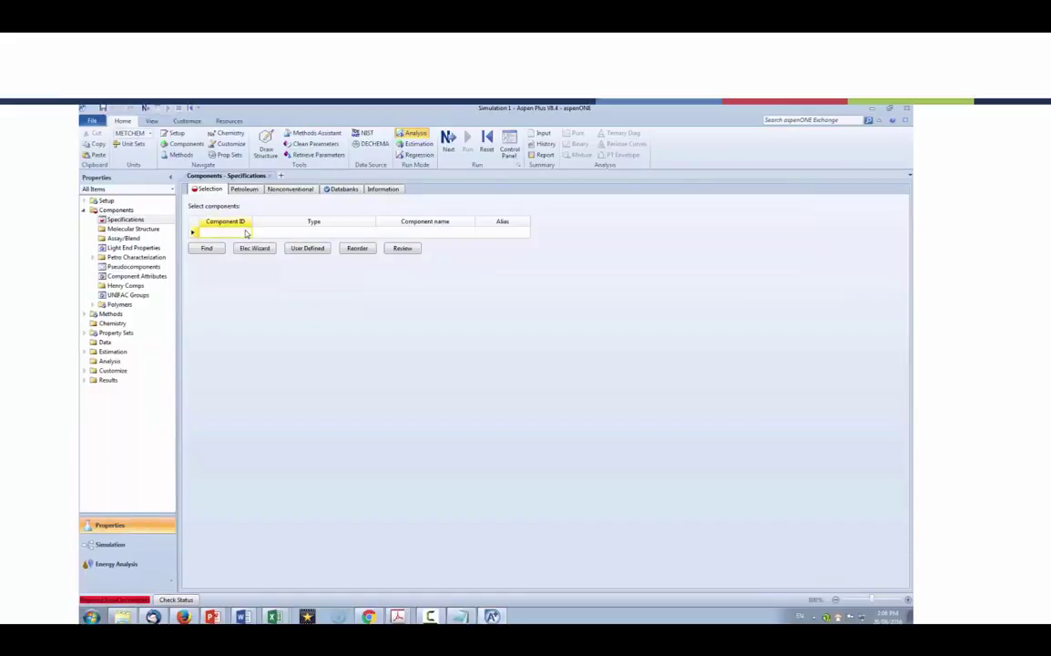
text(BENZENE)
key(Return)
text(TOLUENE)
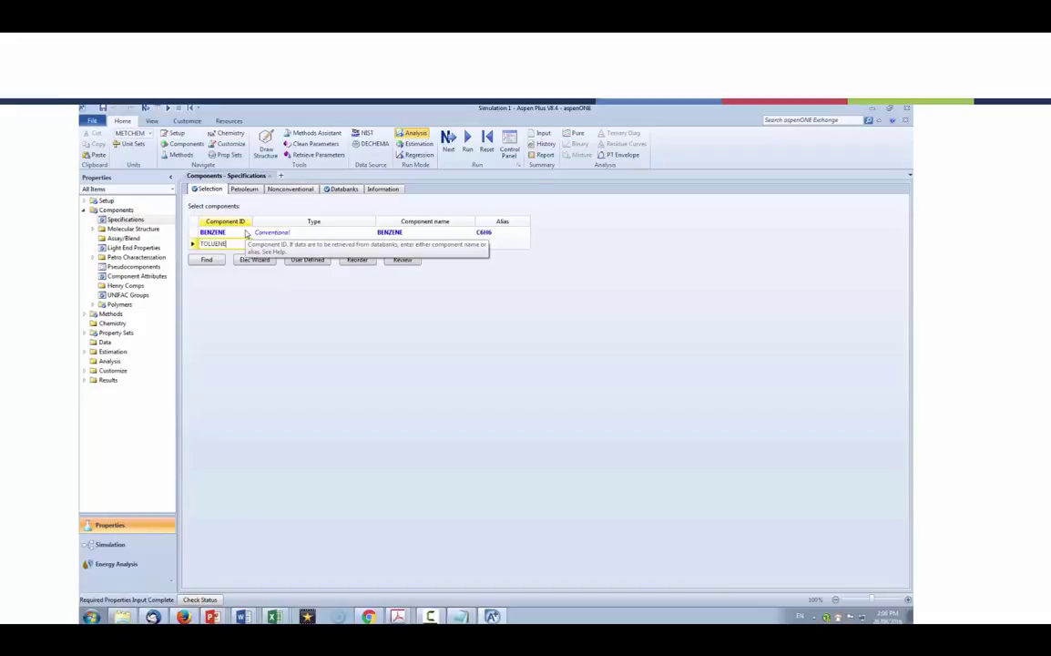
key(Return)
click(594, 380)
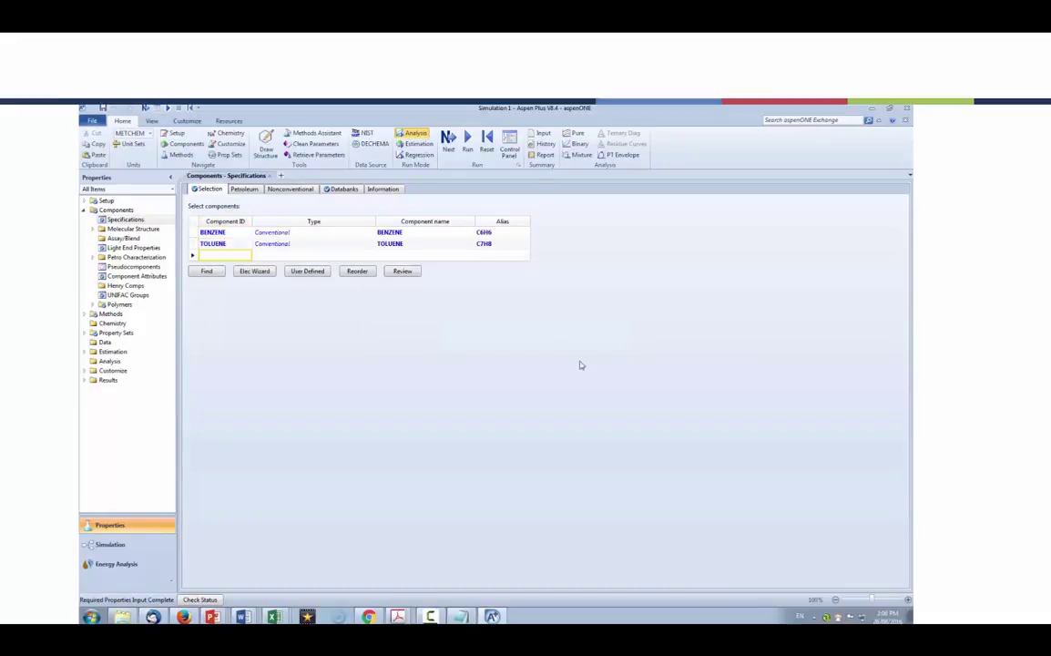
Set the global property method to PENG-ROB and proceed to the Simulation environment.
click(85, 316)
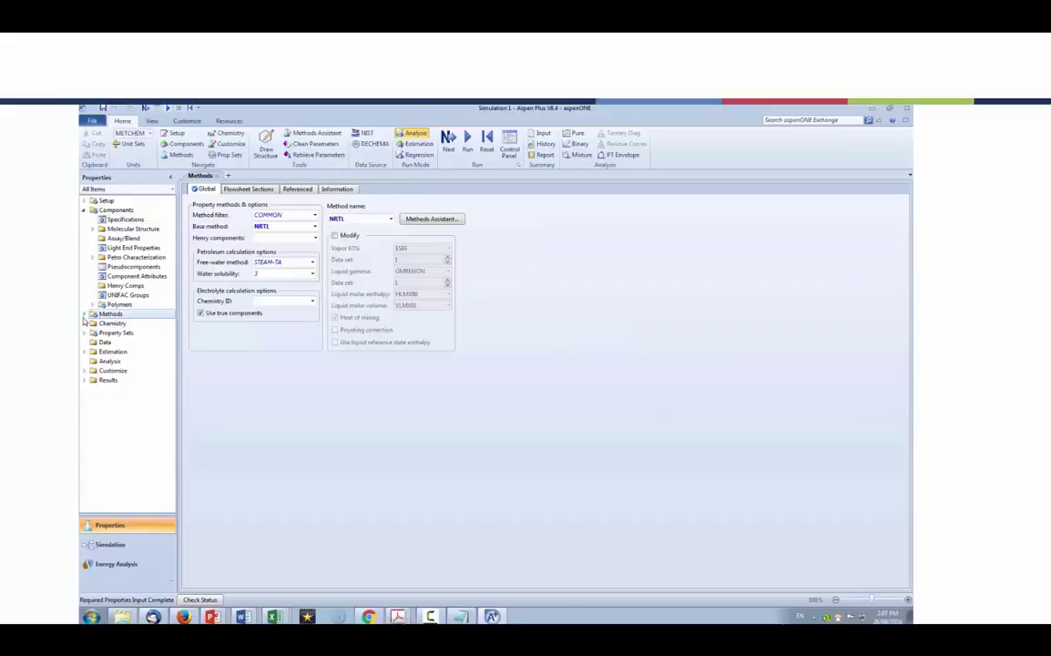
click(390, 219)
scroll(371, 283, down, 1)
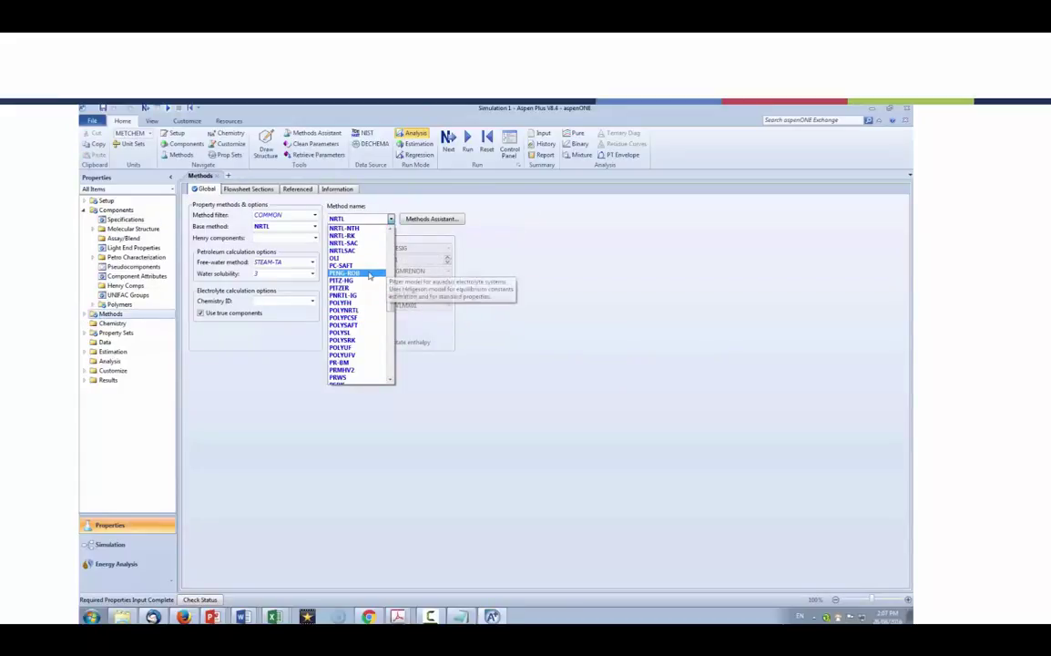
click(369, 274)
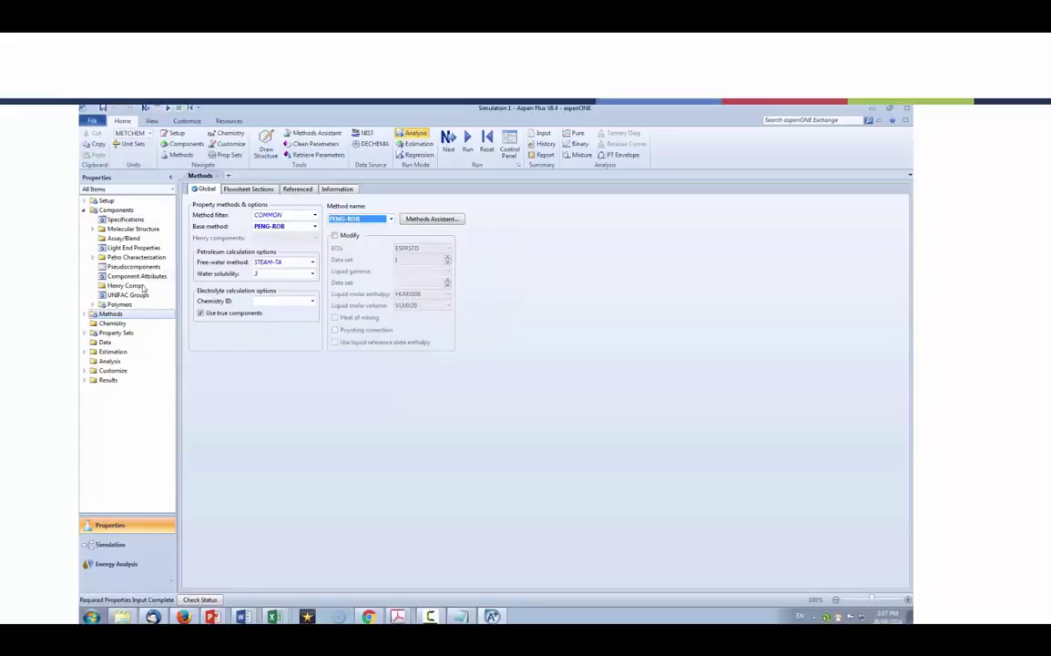
click(146, 108)
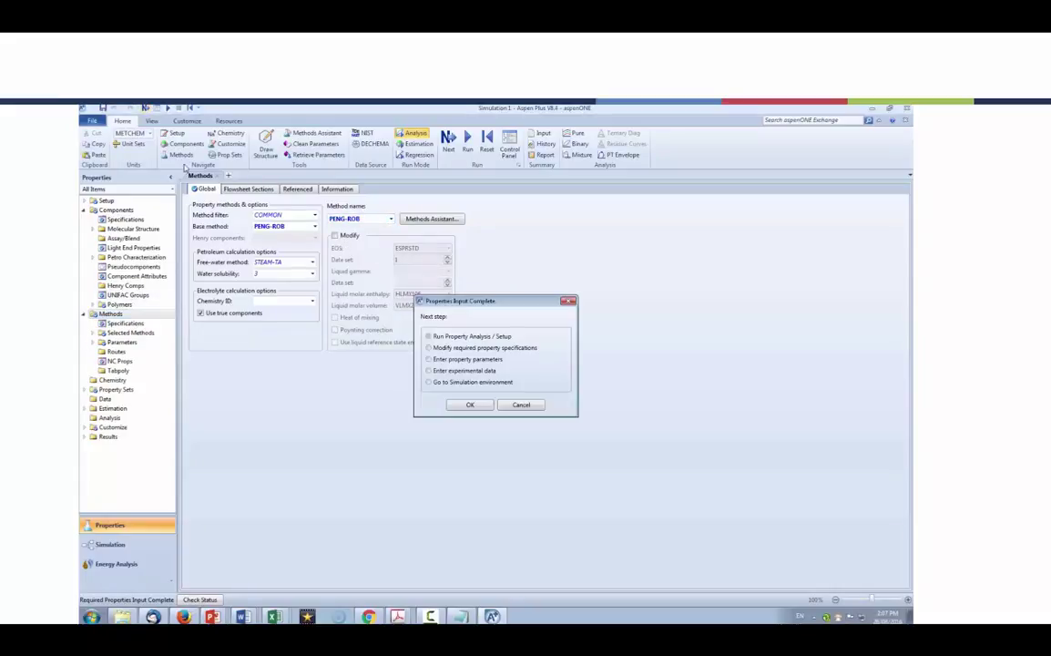
click(466, 405)
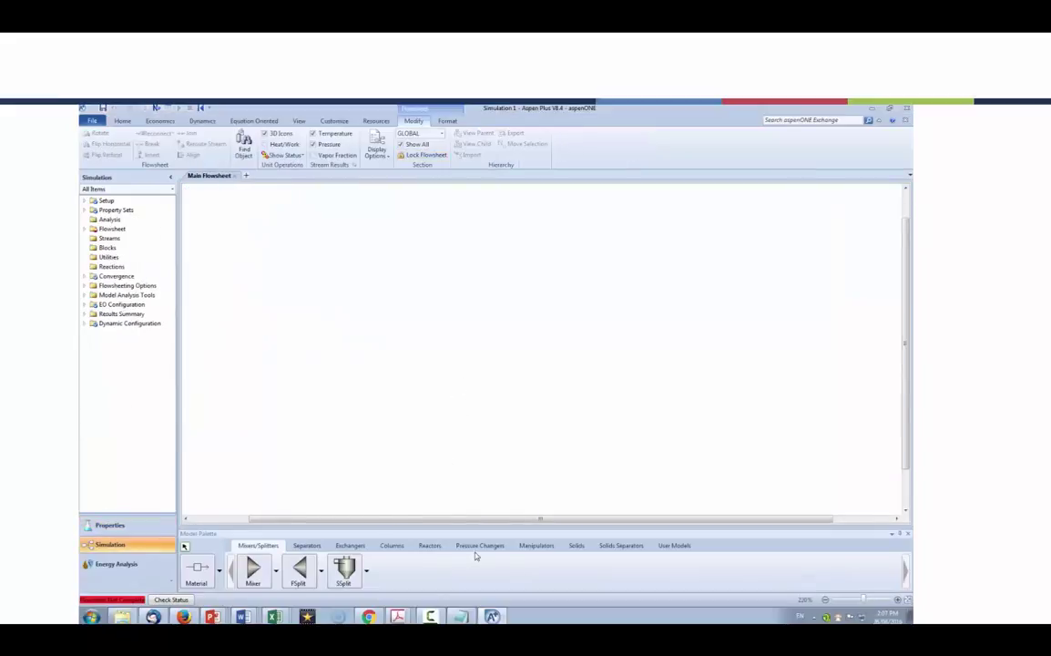
Place a DSTWU shortcut distillation column in the middle of the main flowsheet.
click(404, 548)
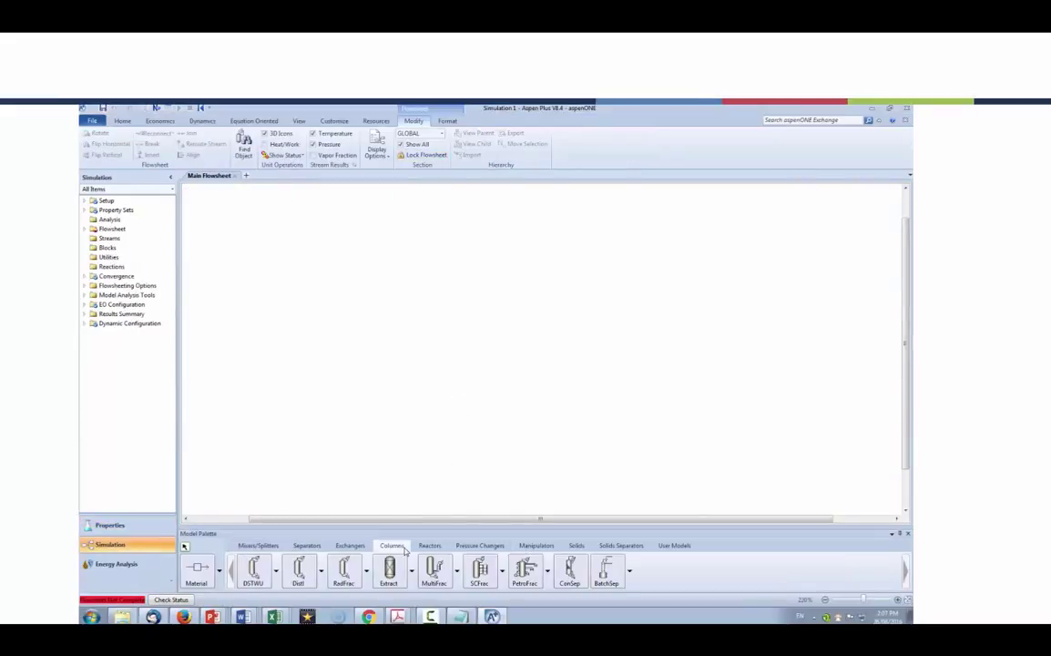
click(253, 570)
click(527, 387)
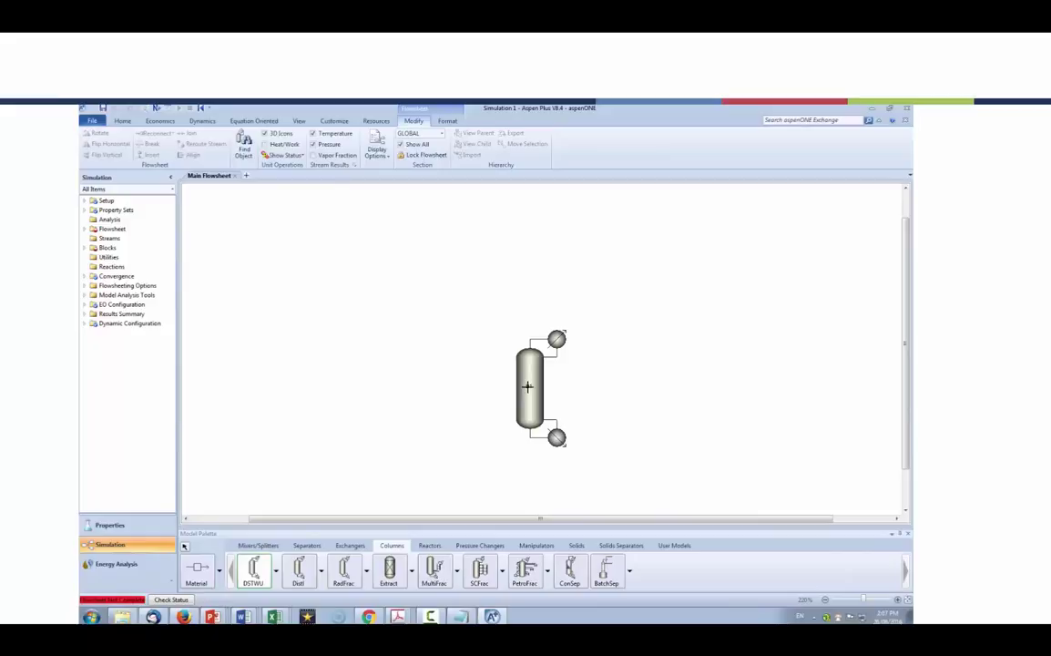
Connect material streams to the column: one feed, one distillate from the condenser and one bottoms product from the reboiler.
click(198, 569)
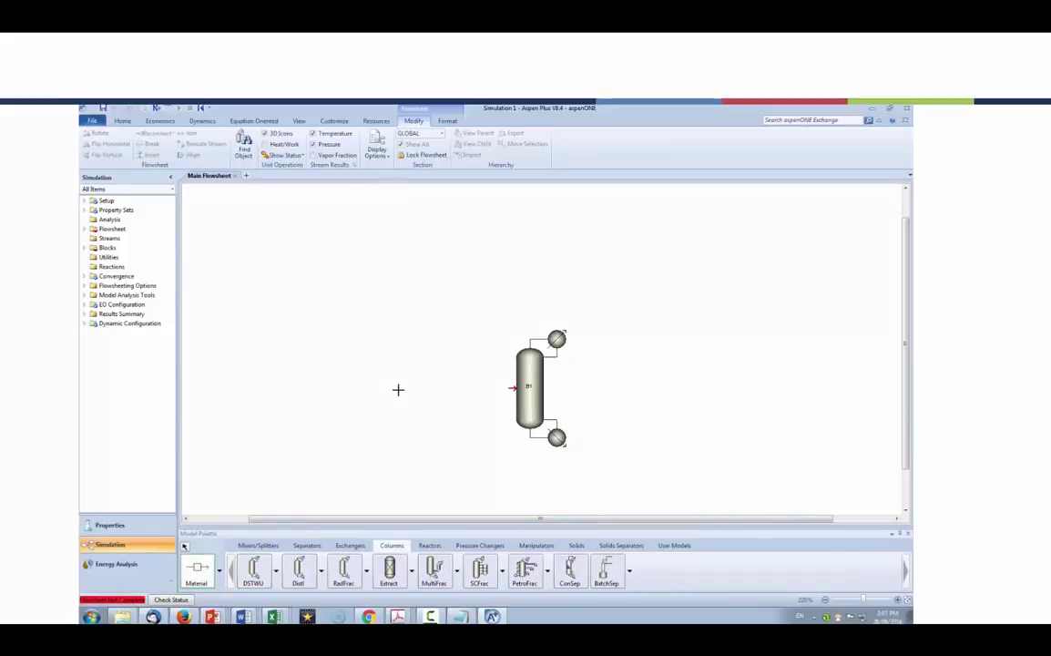
click(397, 389)
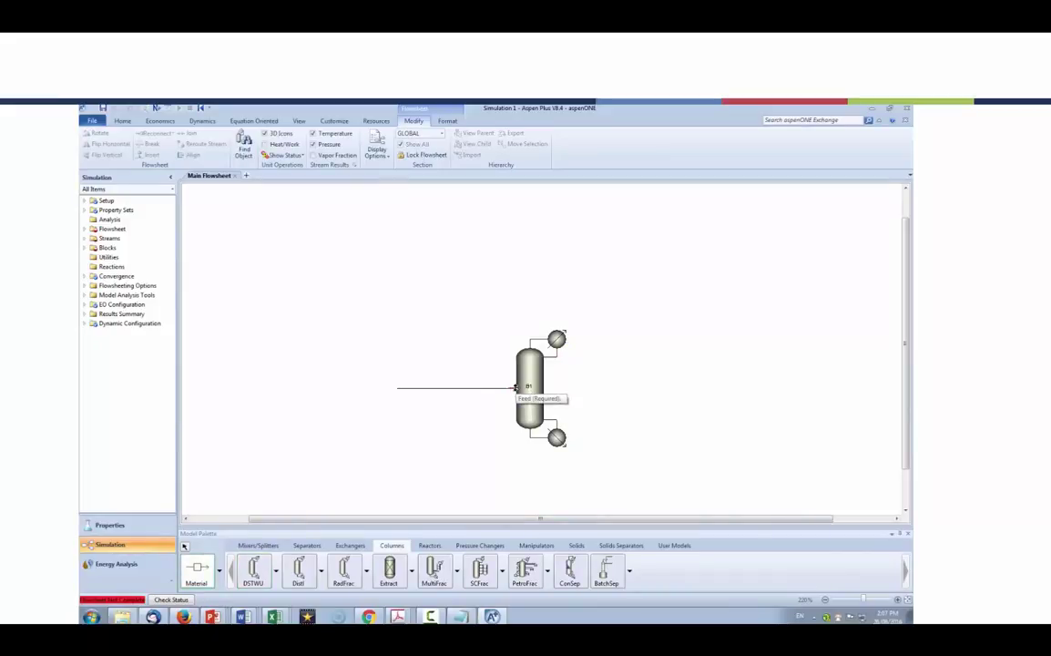
click(514, 388)
click(563, 354)
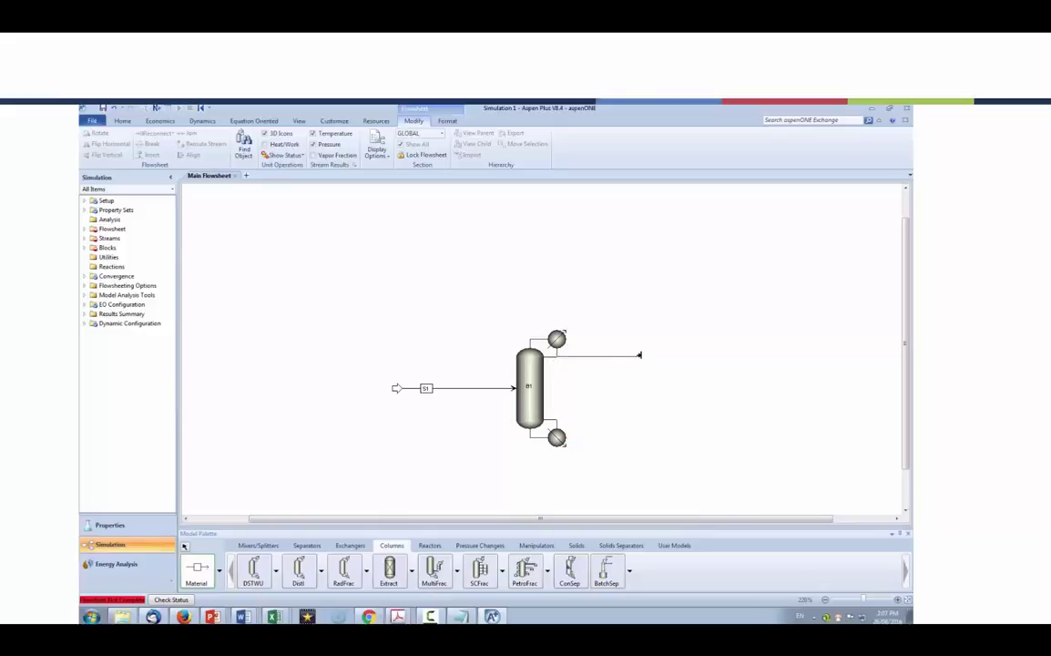
click(639, 356)
click(563, 440)
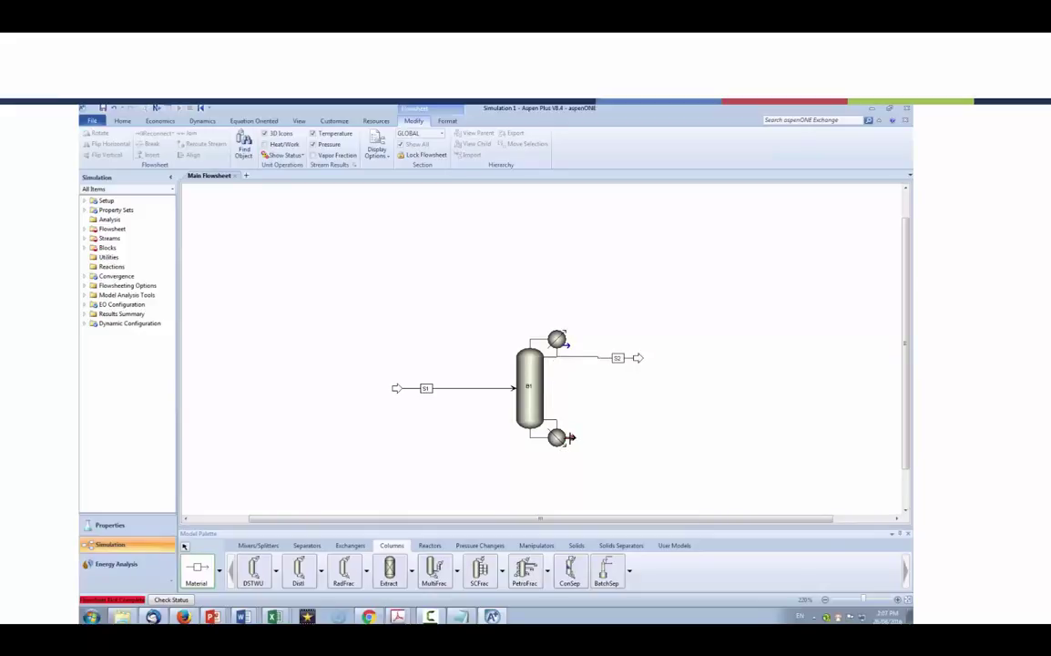
click(637, 431)
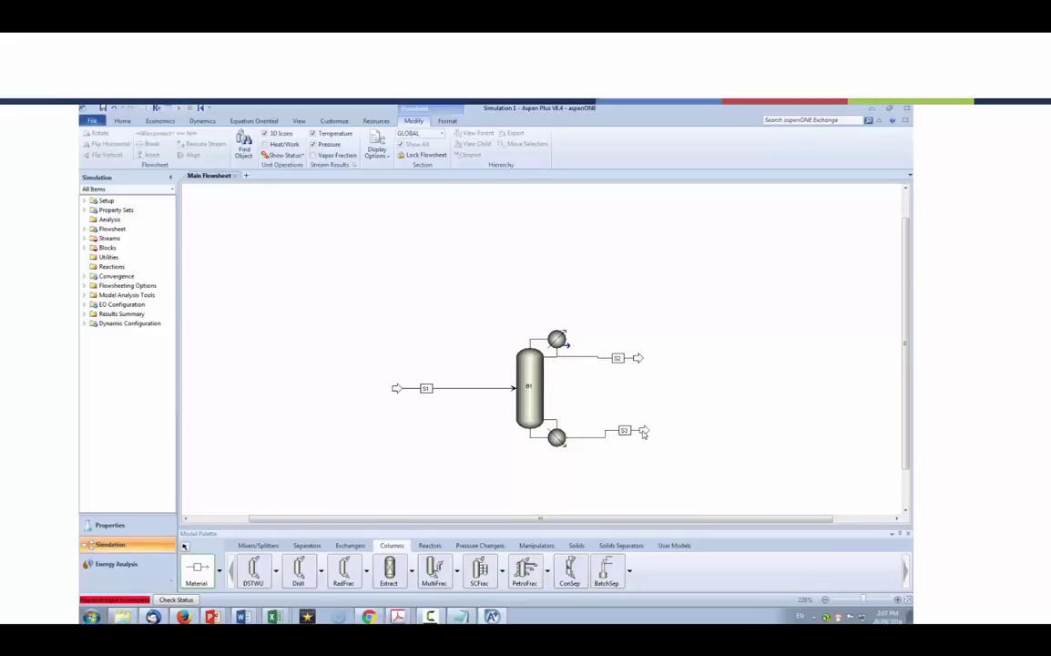
Specify feed stream S1 by vapor fraction and pressure: 1.01325 bar, vapor fraction 0 and a total flow of 100 kmol/hr.
double_click(464, 390)
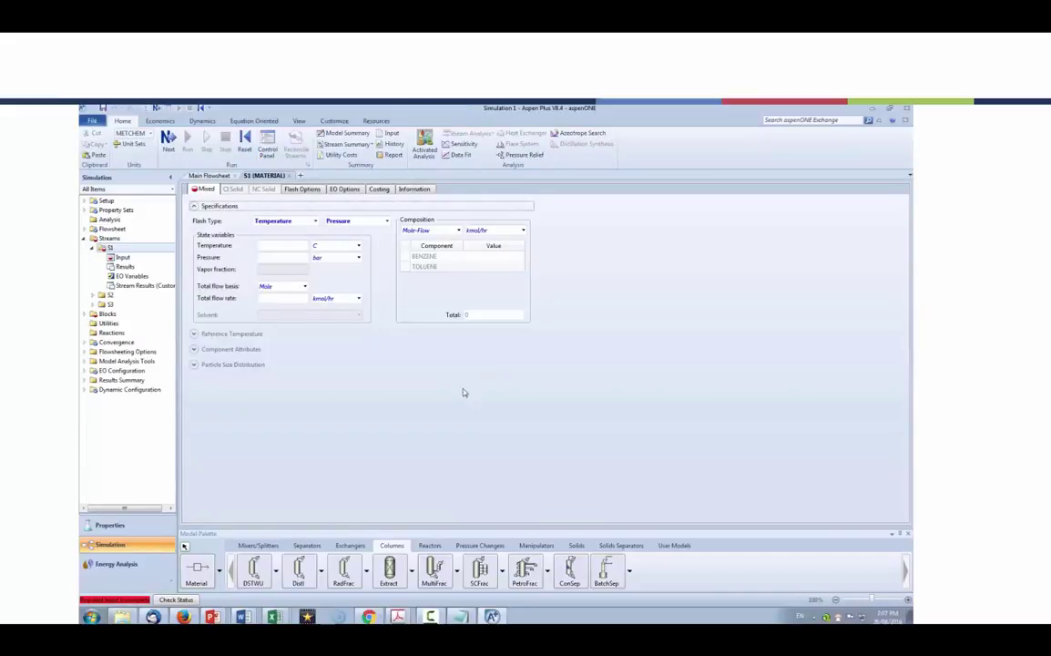
click(310, 221)
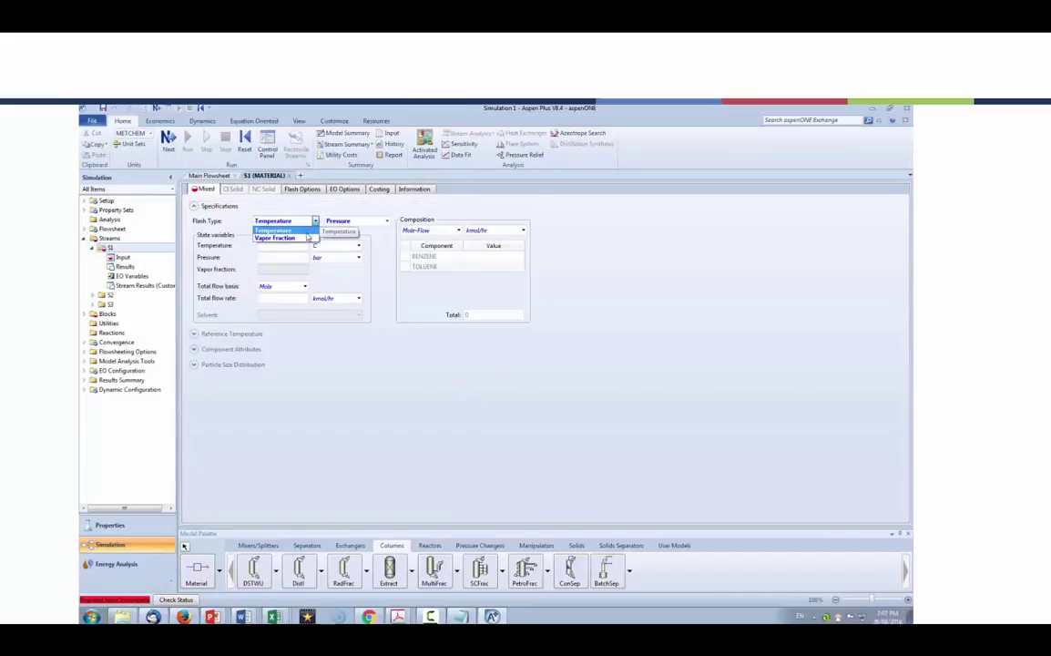
click(308, 239)
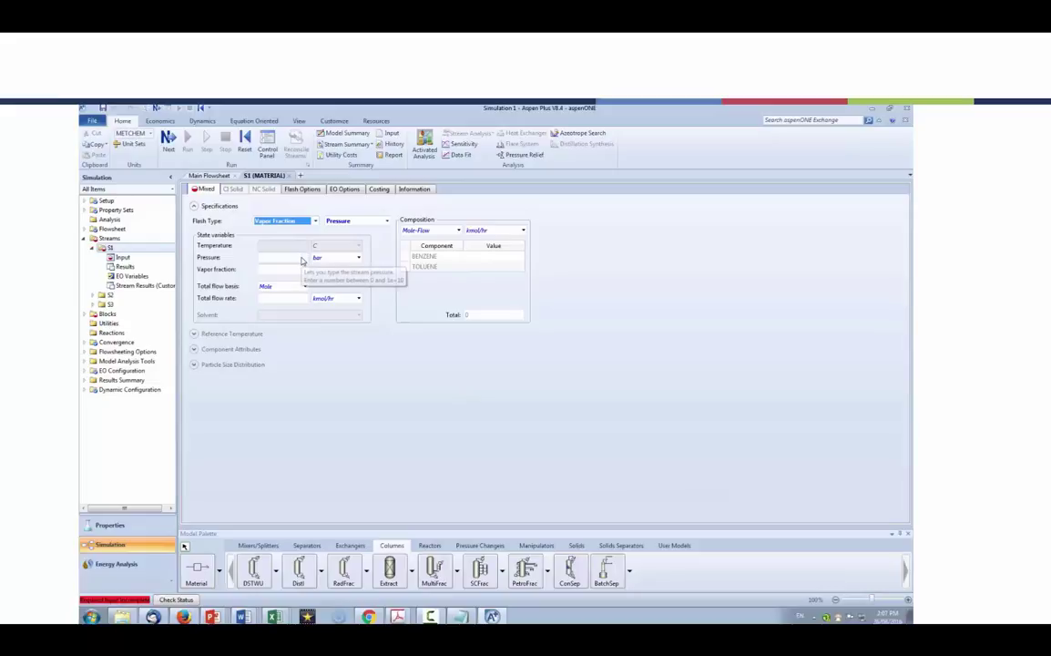
click(299, 258)
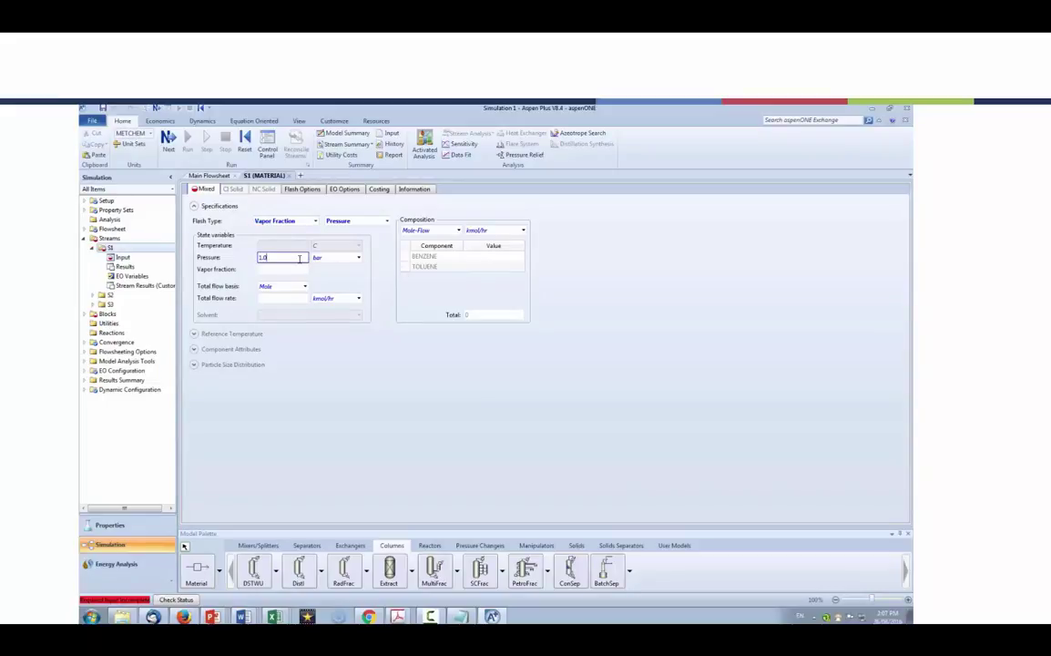
text(1.01325)
click(290, 270)
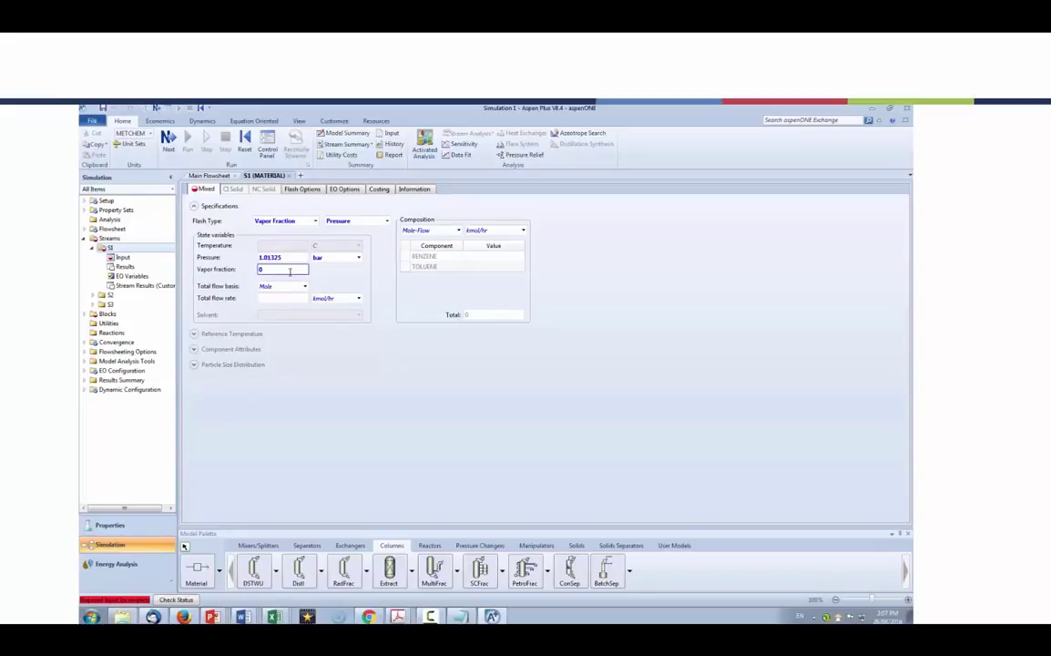
click(289, 298)
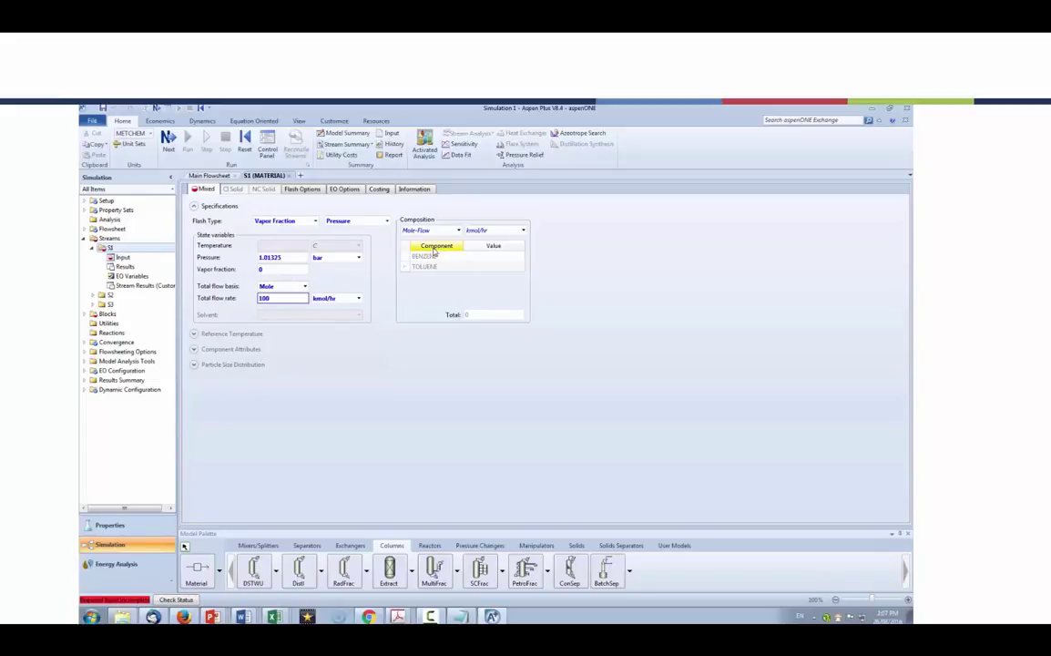
Enter the S1 composition as 0.4 for BENZENE and 0.6 for TOLUENE, and close the stream form.
click(491, 258)
text(0.)
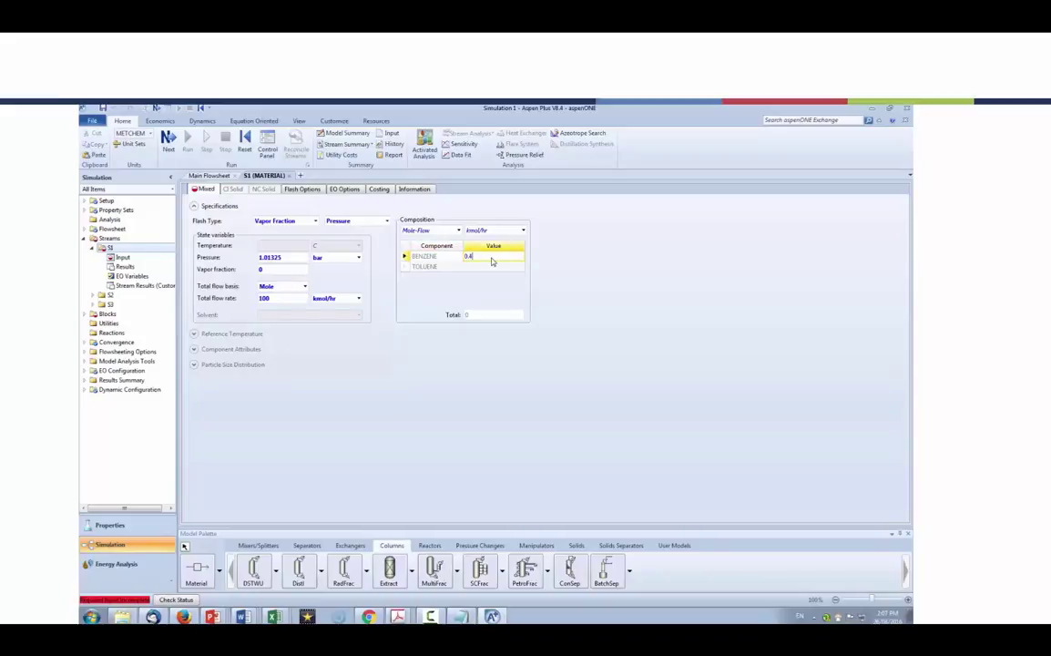
text(4)
key(Return)
text(0.6)
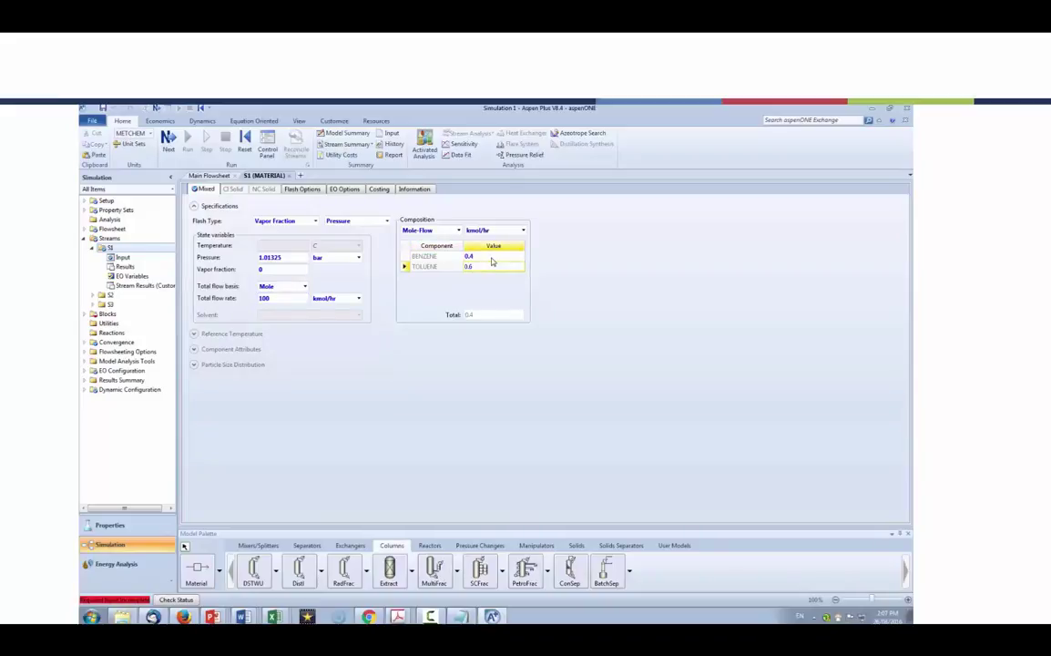
key(Return)
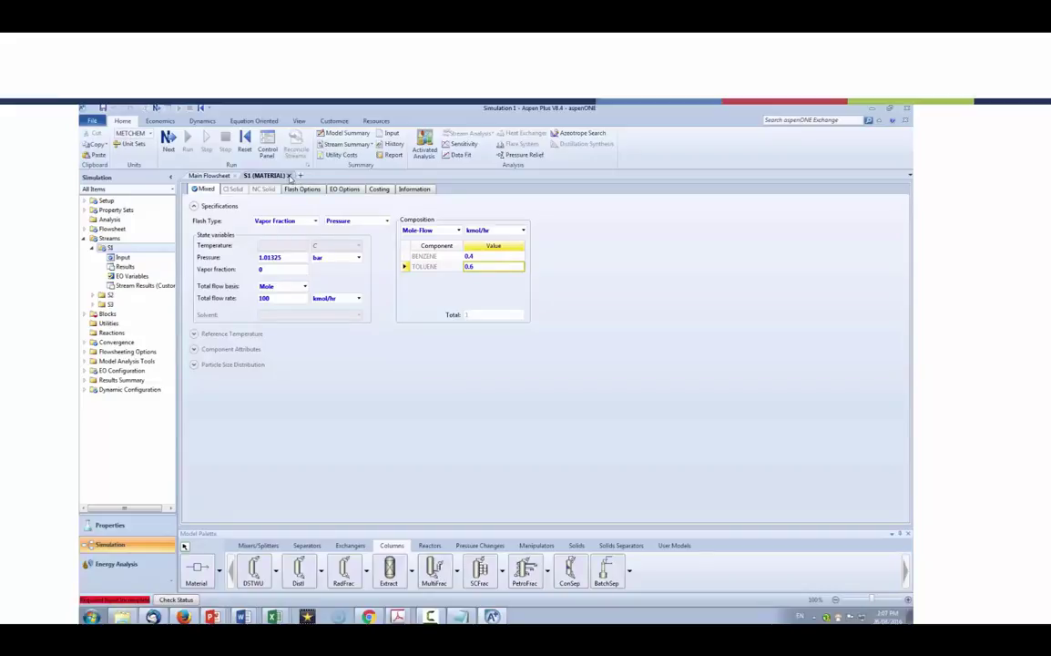
click(289, 176)
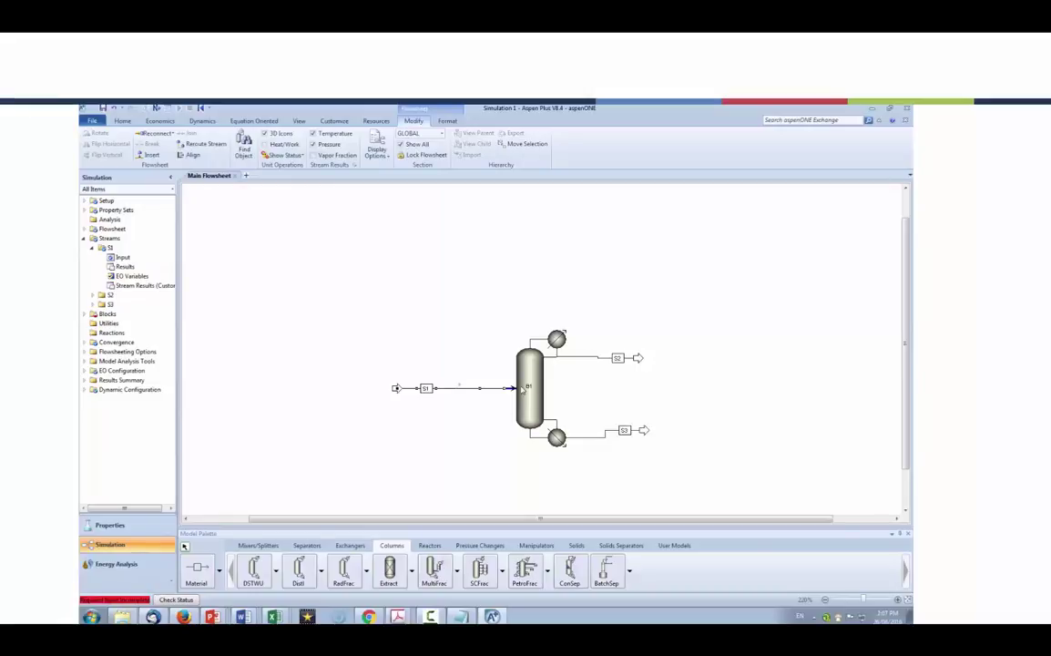
Specify column B1 by reflux ratio instead of number of stages, with a value of 1.2.
double_click(524, 388)
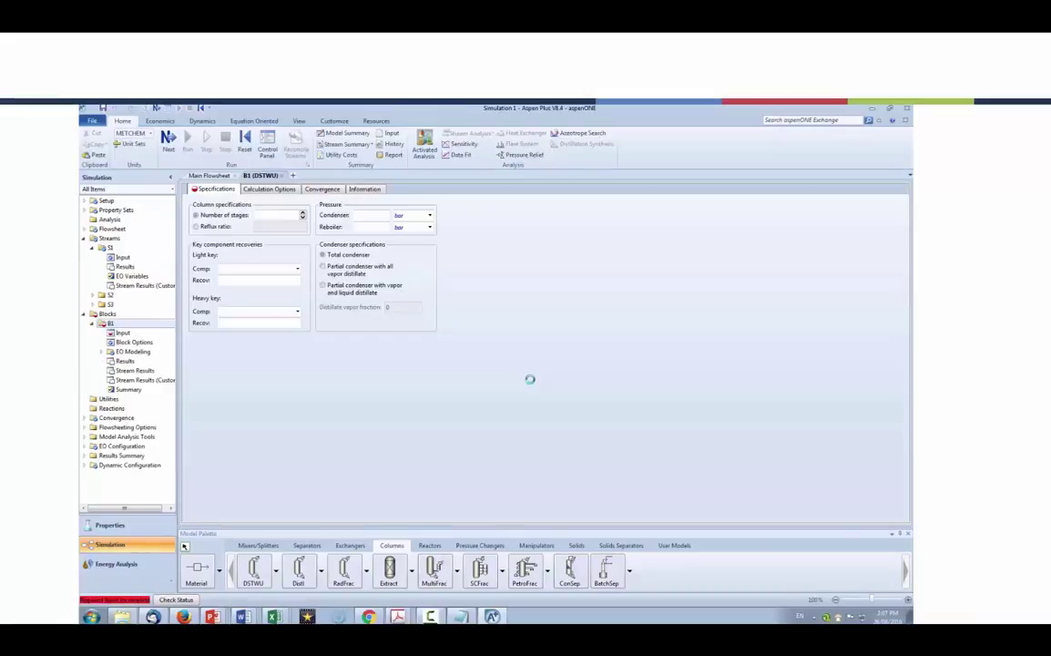
click(206, 228)
click(275, 226)
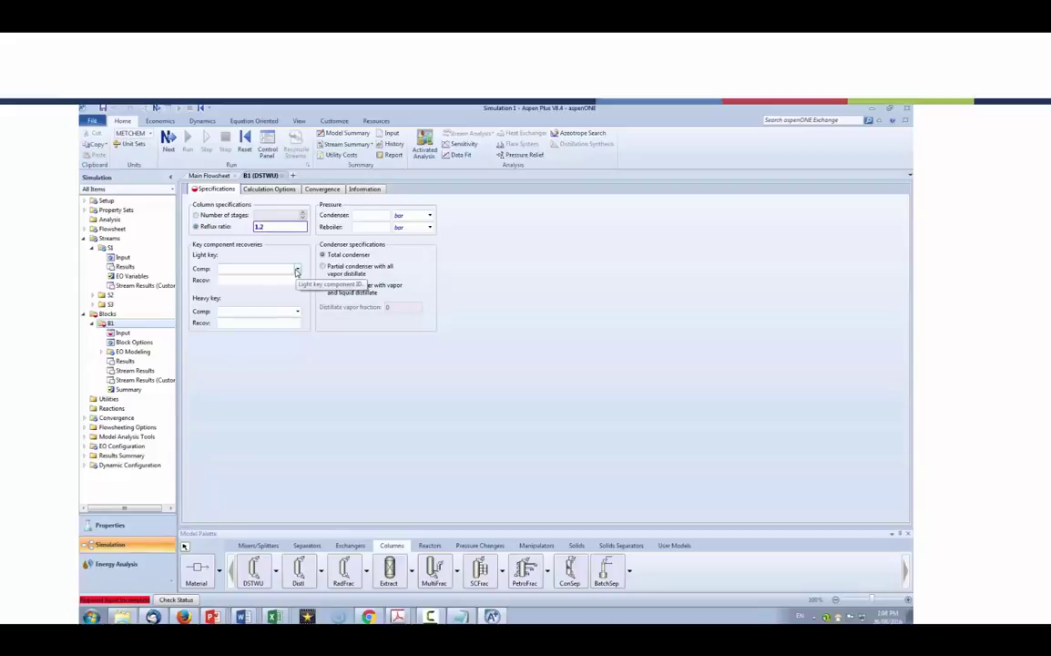
Define column B1's key recoveries: BENZENE as light key at 0.99 and TOLUENE as heavy key at 0.01.
click(297, 269)
click(273, 277)
click(289, 281)
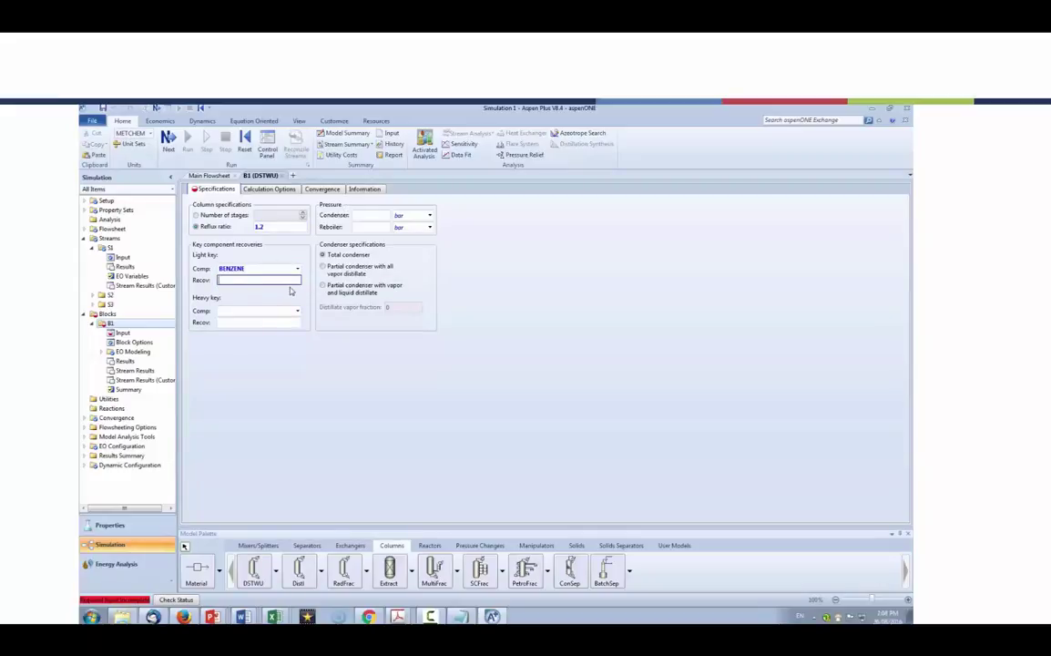
text(0.99)
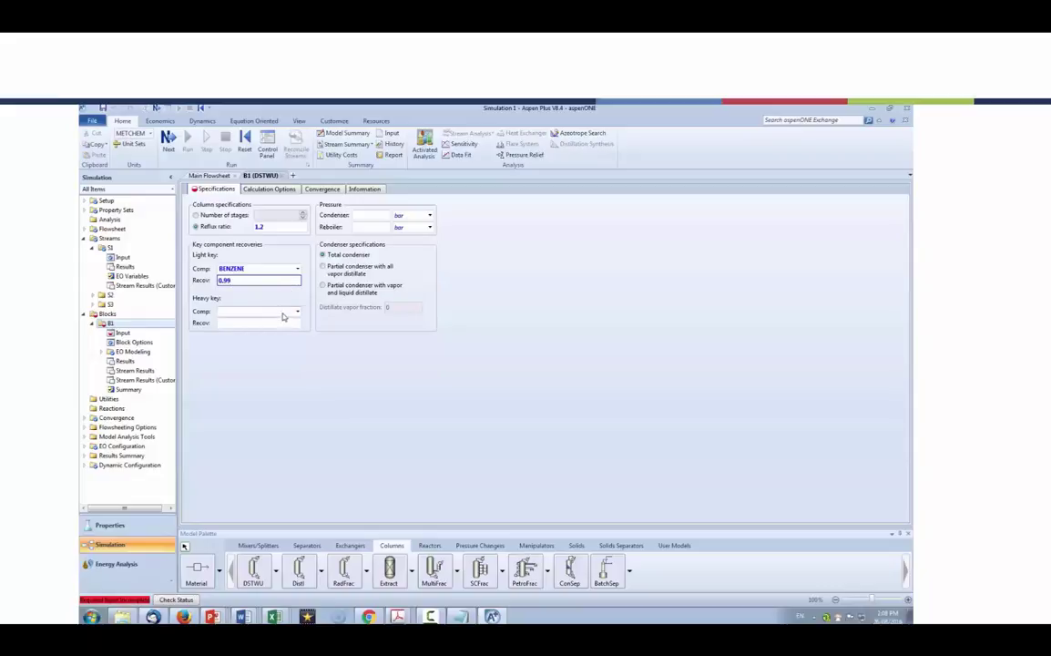
click(298, 313)
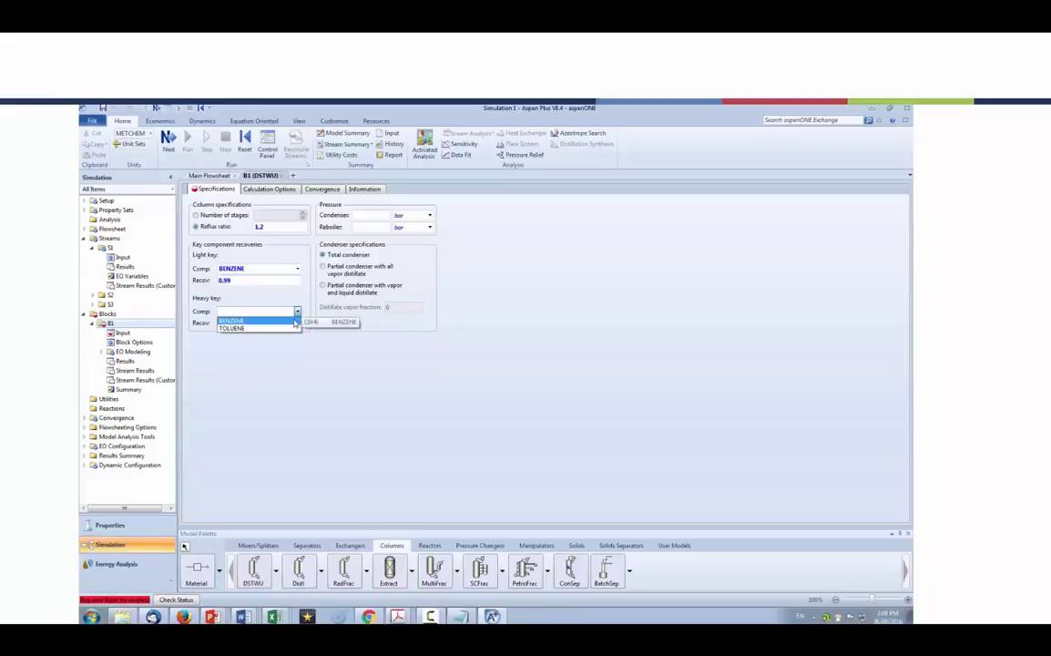
click(294, 328)
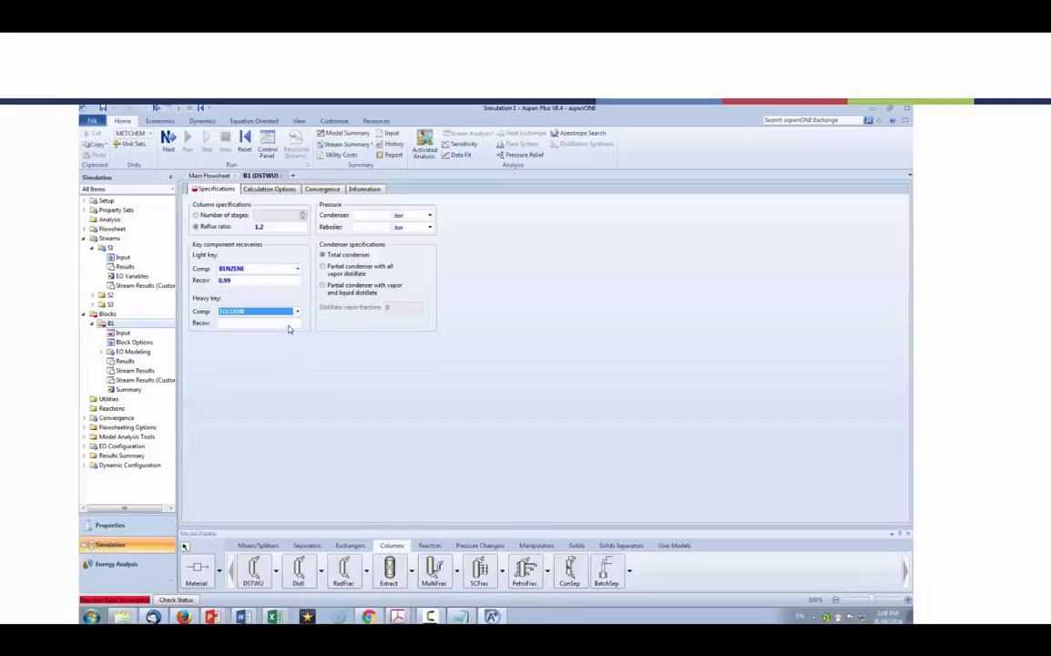
click(290, 322)
text(0.01)
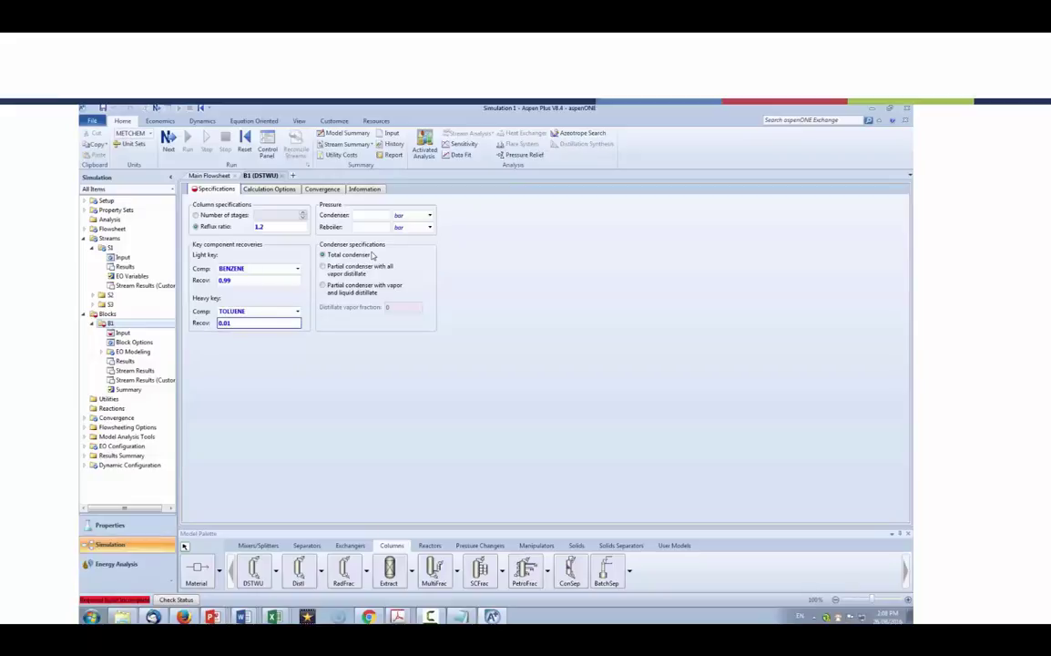
Set column B1's condenser pressure to 1 bar and reboiler pressure to 1.1 bar, and run the simulation.
click(384, 215)
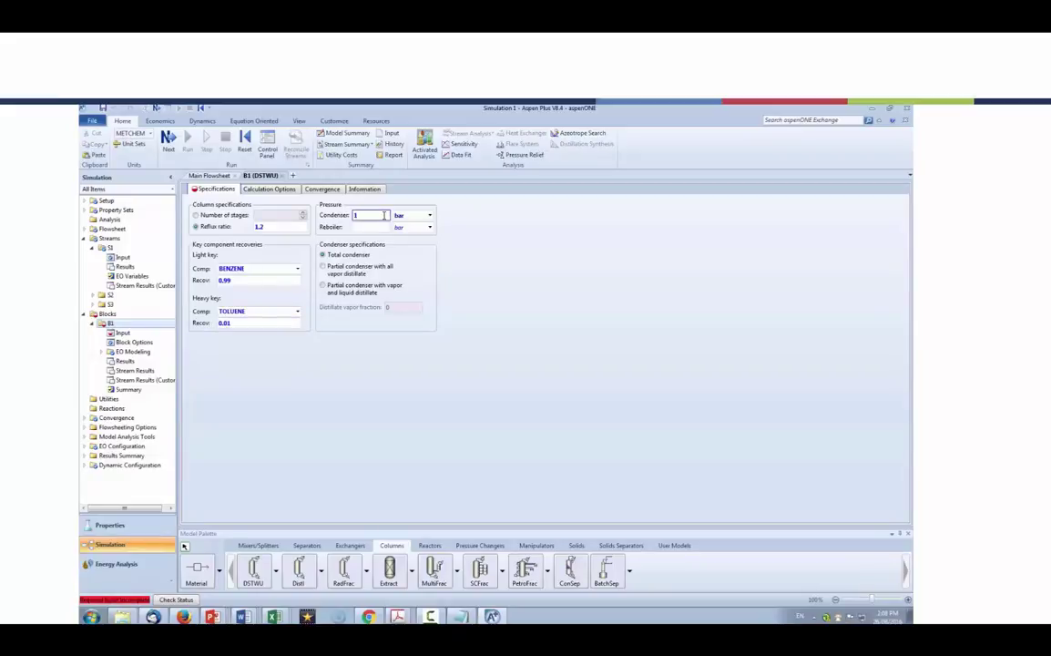
click(386, 226)
text(1.1)
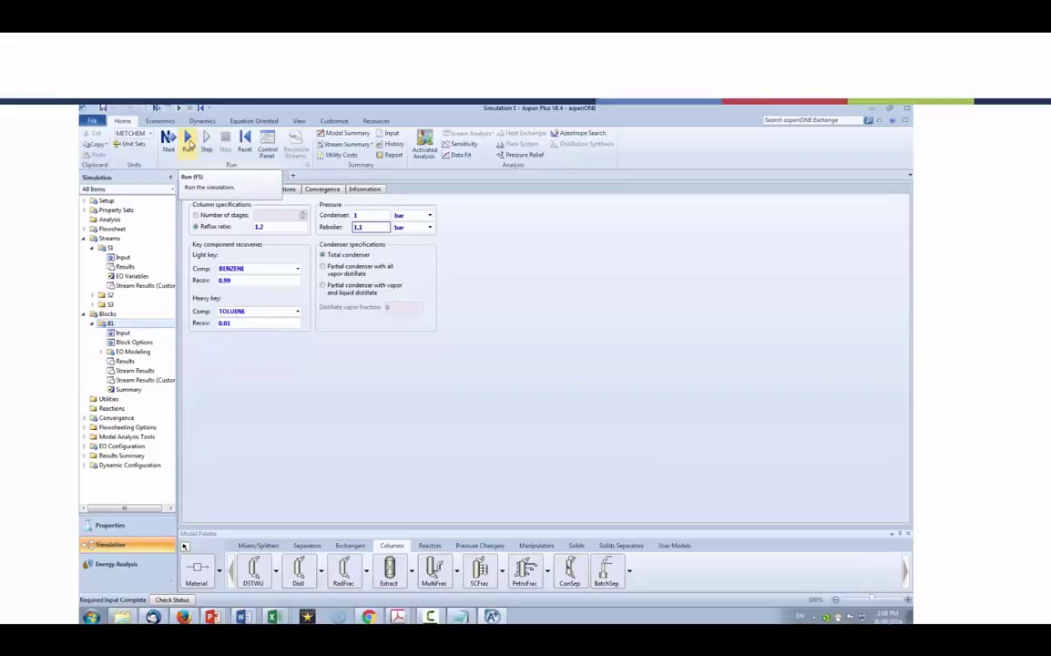
click(189, 142)
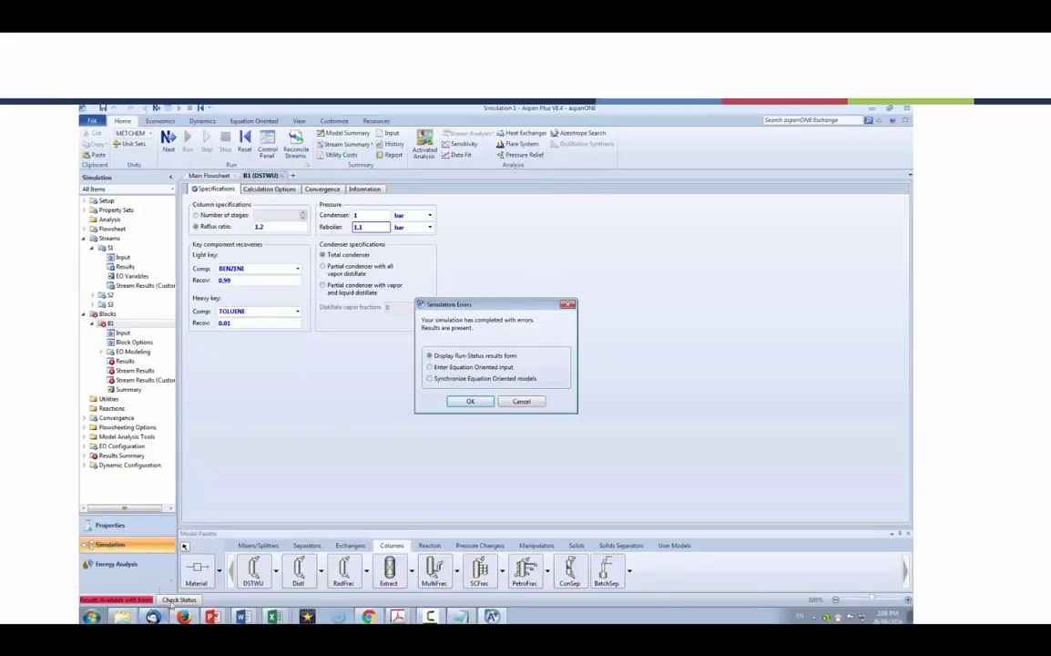
Open the run status and the control panel messages, and examine block B1's reflux ratio error.
click(469, 402)
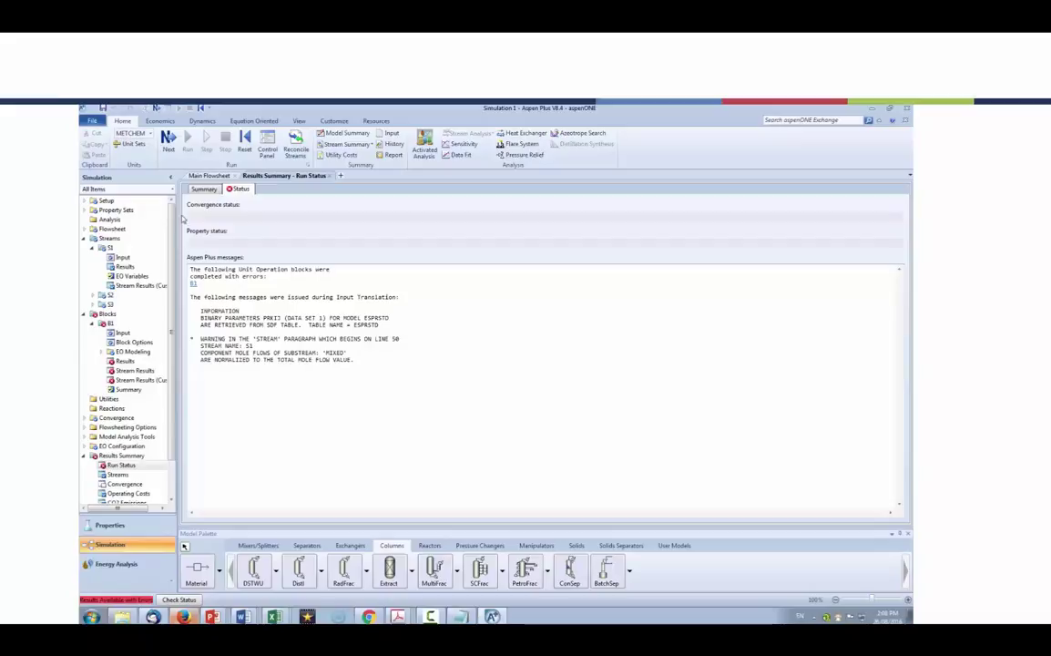
click(267, 143)
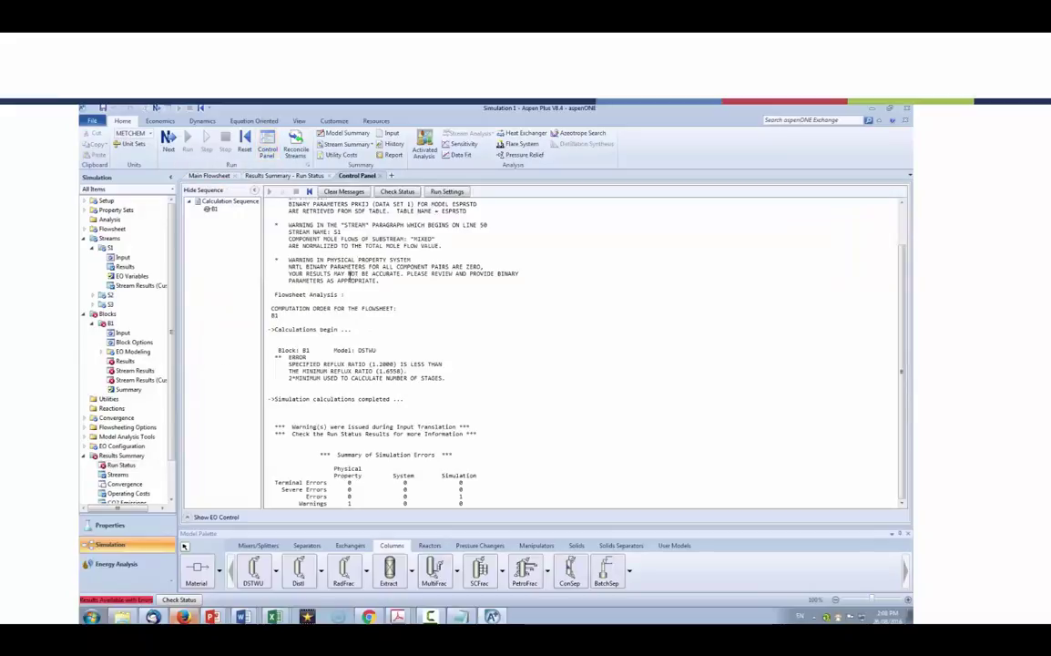
scroll(310, 257, up, 2)
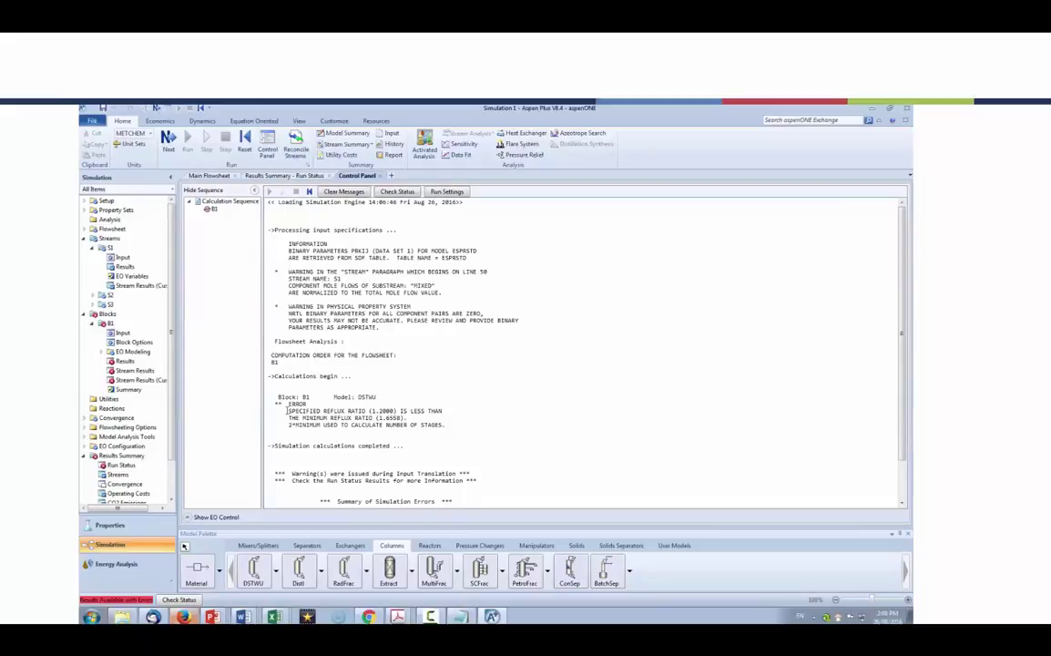
drag(287, 411, 435, 425)
click(382, 412)
double_click(381, 418)
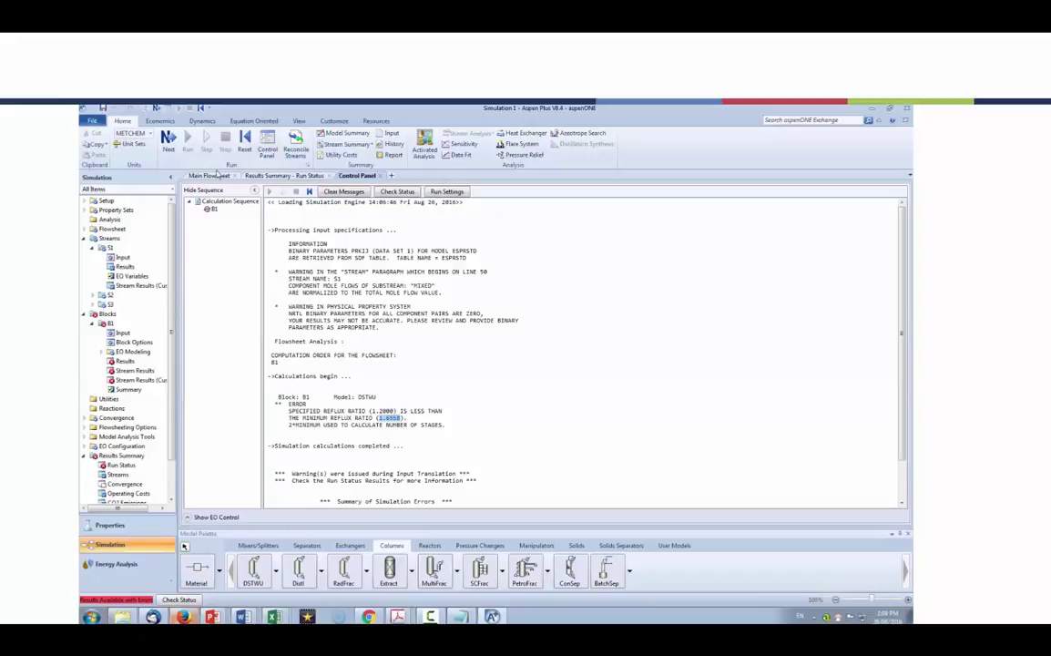
Set column B1's reflux ratio to 2.4837 in its input specifications.
click(135, 343)
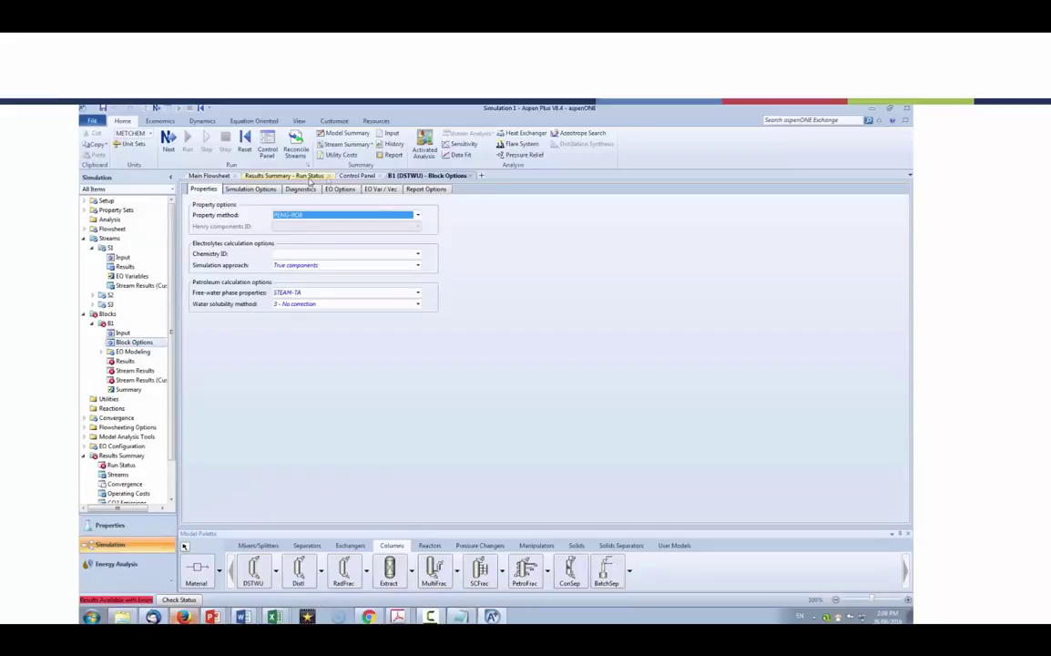
click(470, 176)
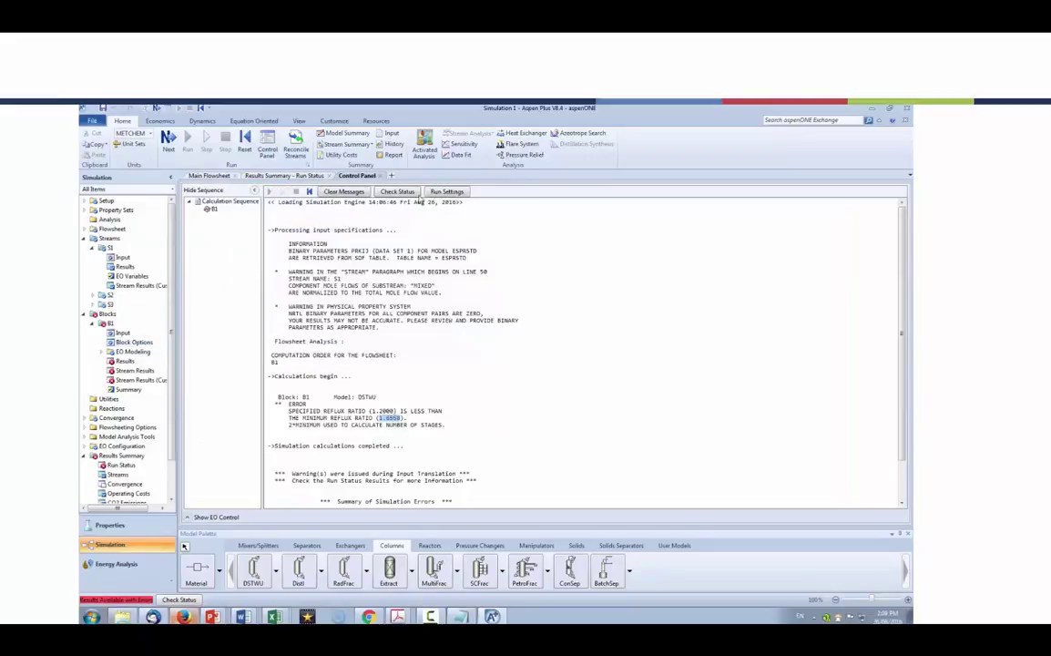
click(121, 334)
click(274, 227)
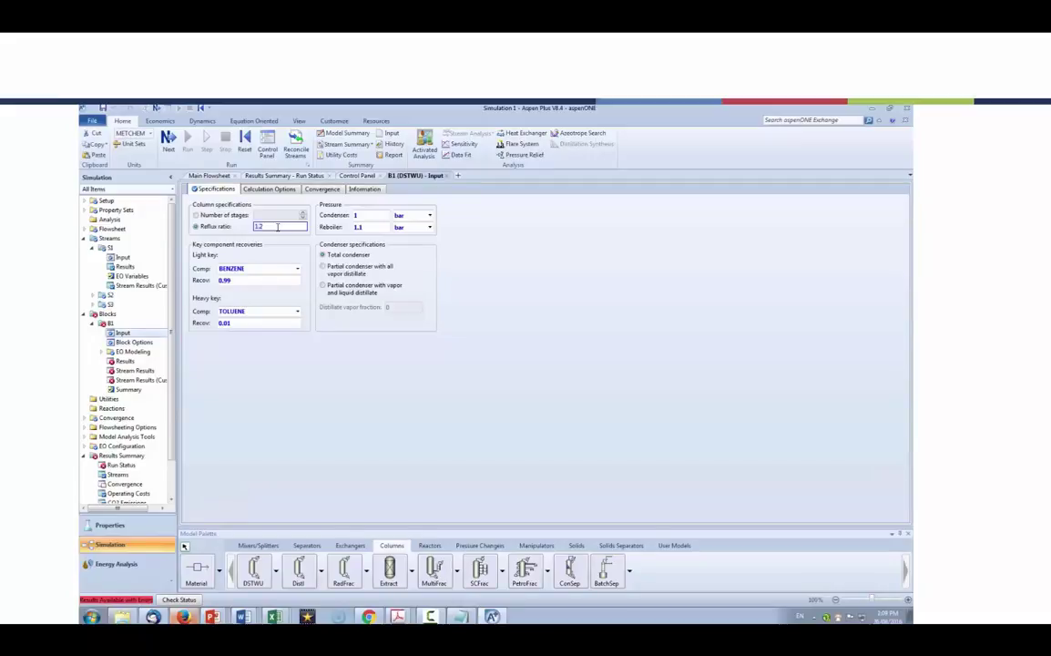
click(363, 176)
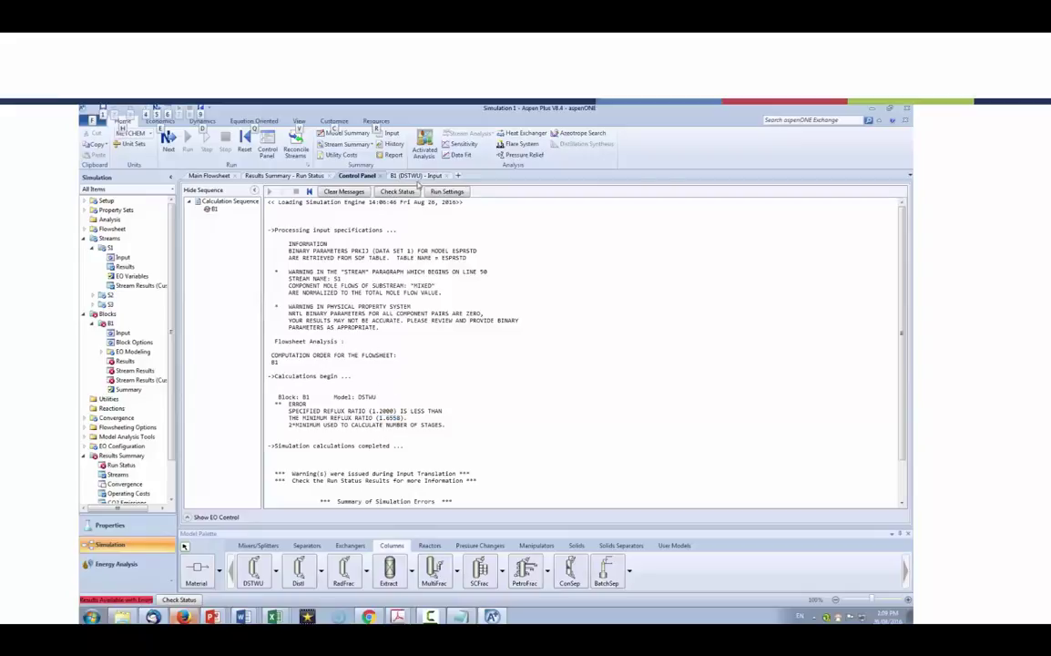
click(399, 175)
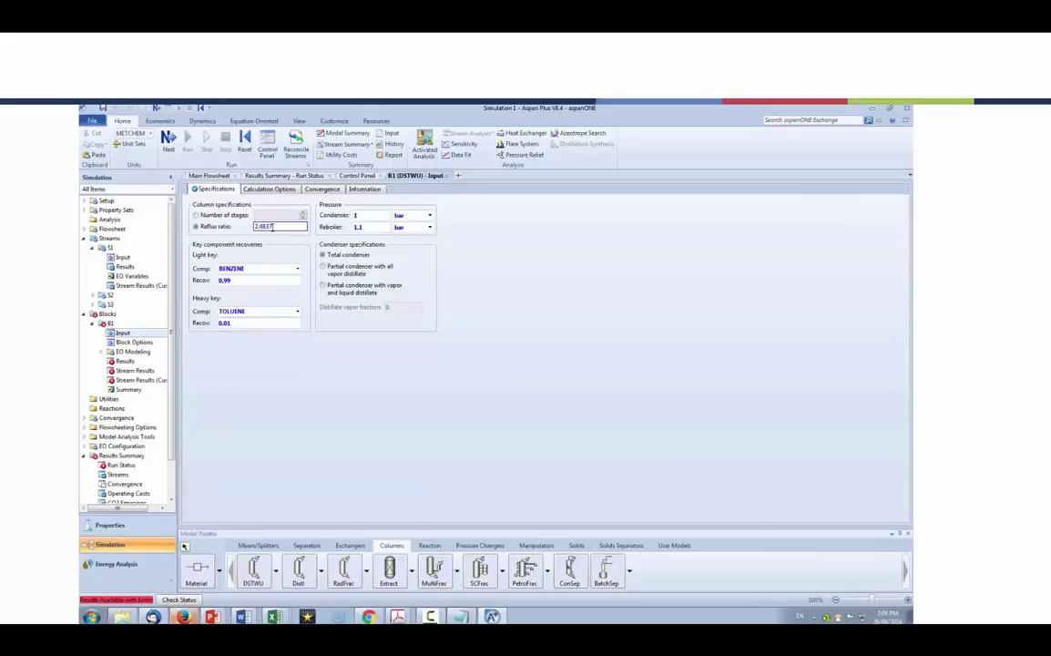
key(Return)
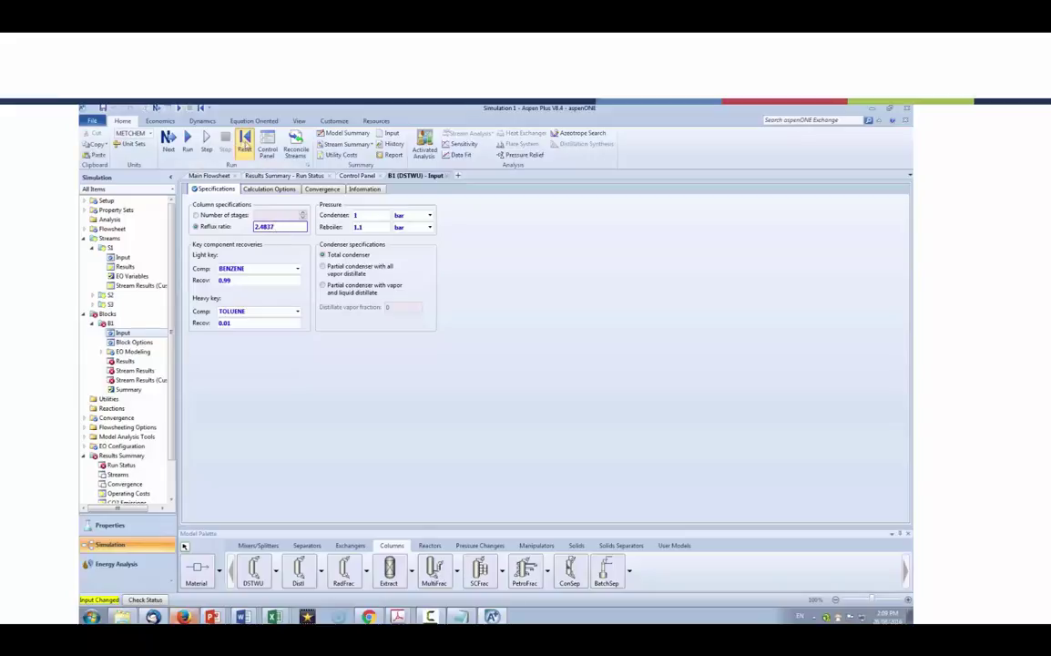
Reset the simulation, rerun it with the changed input, and dismiss the economic analysis recommendation.
click(244, 139)
click(456, 387)
click(546, 372)
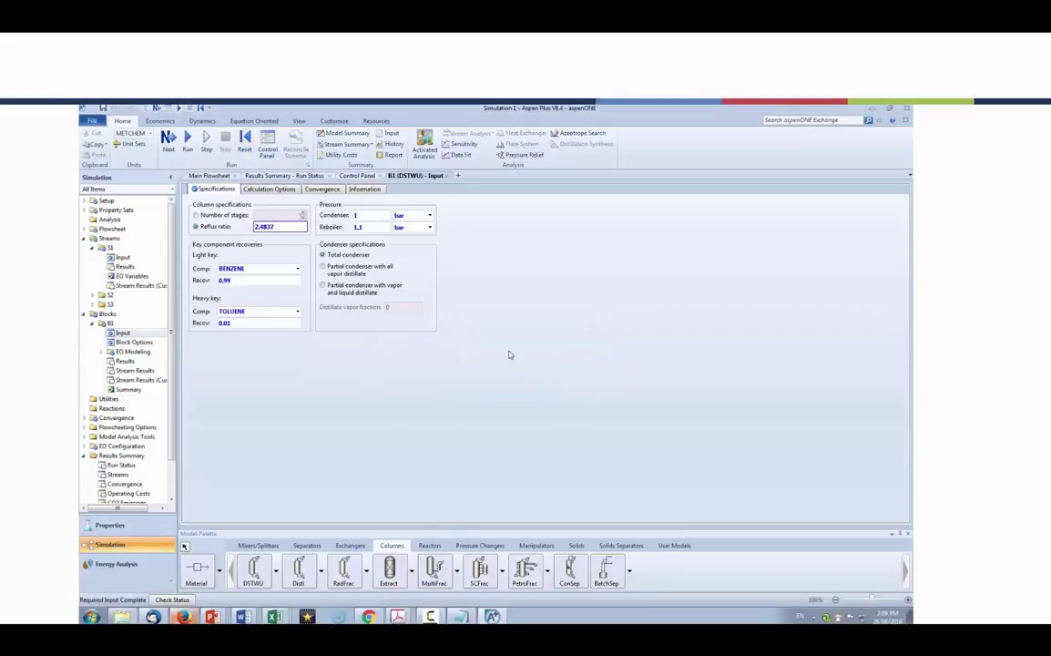
click(189, 140)
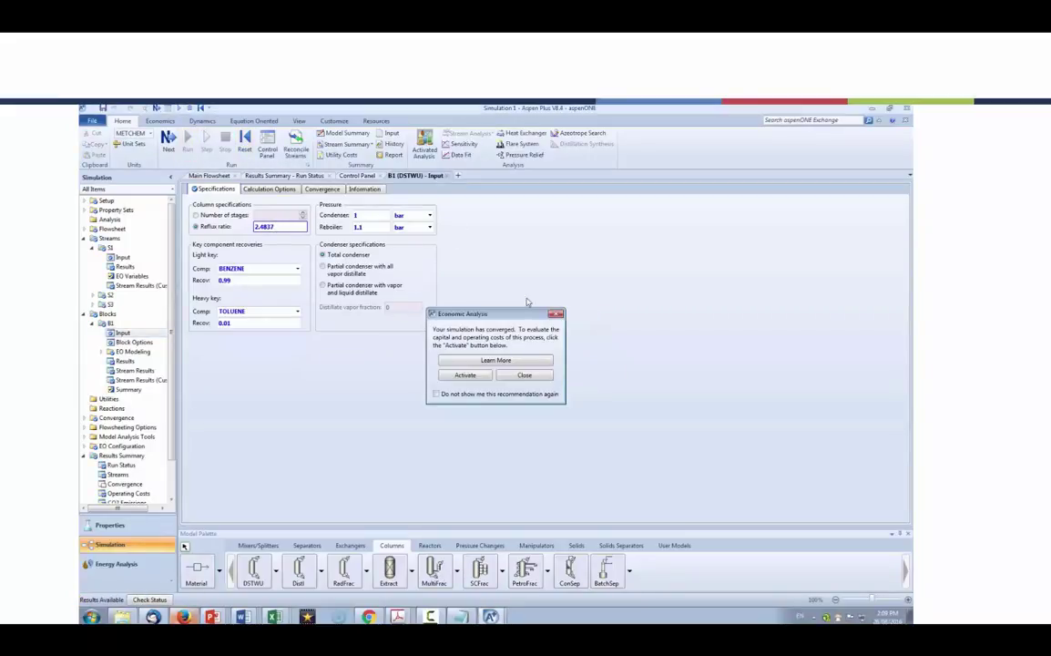
click(526, 375)
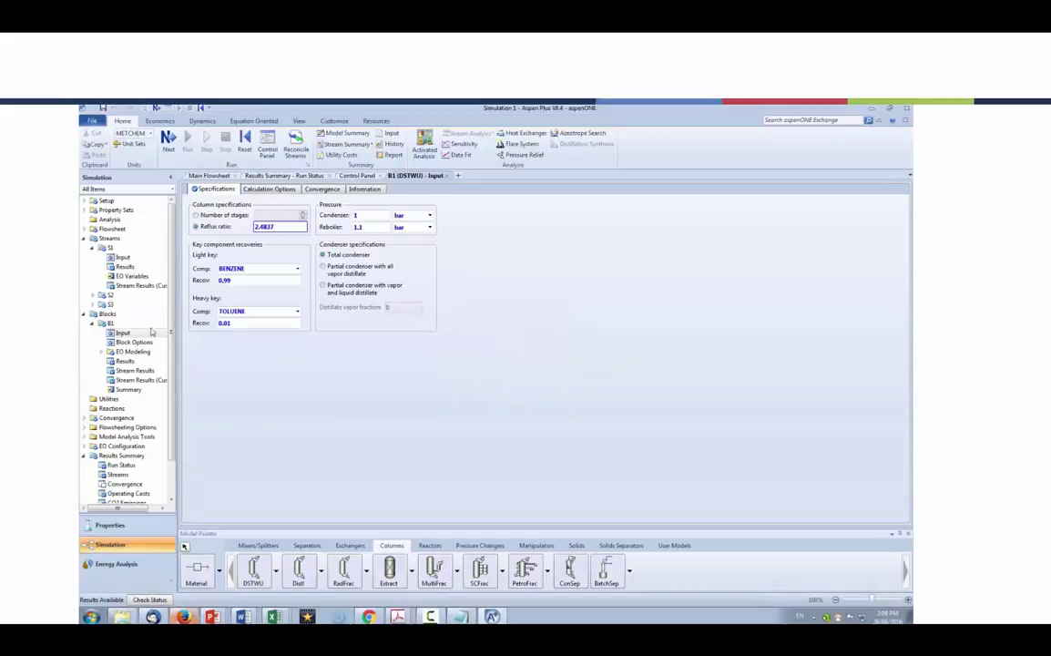
Review column B1's results summary and the material stream results for S1, S2 and S3.
click(124, 360)
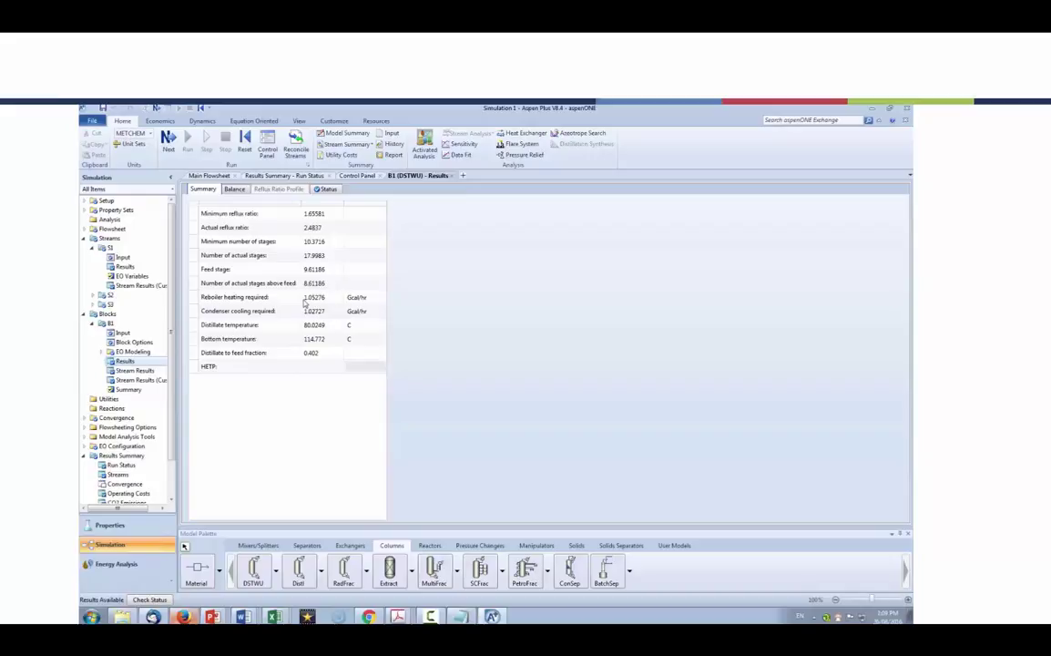
scroll(173, 407, down, 2)
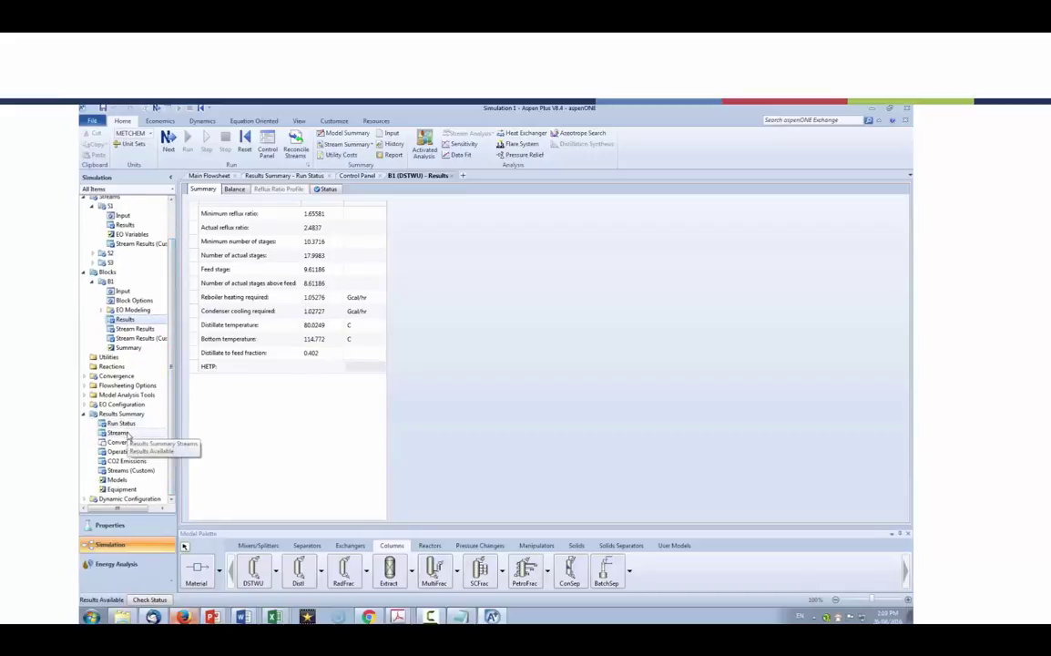
click(126, 434)
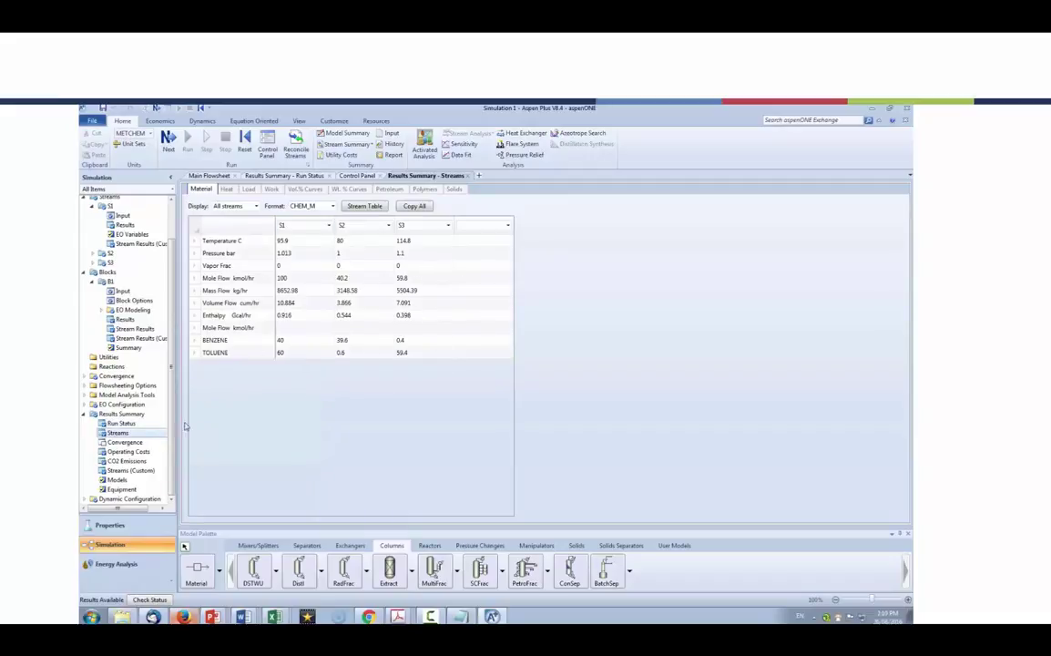
Add a new sheet to the custom stream results summary.
click(132, 470)
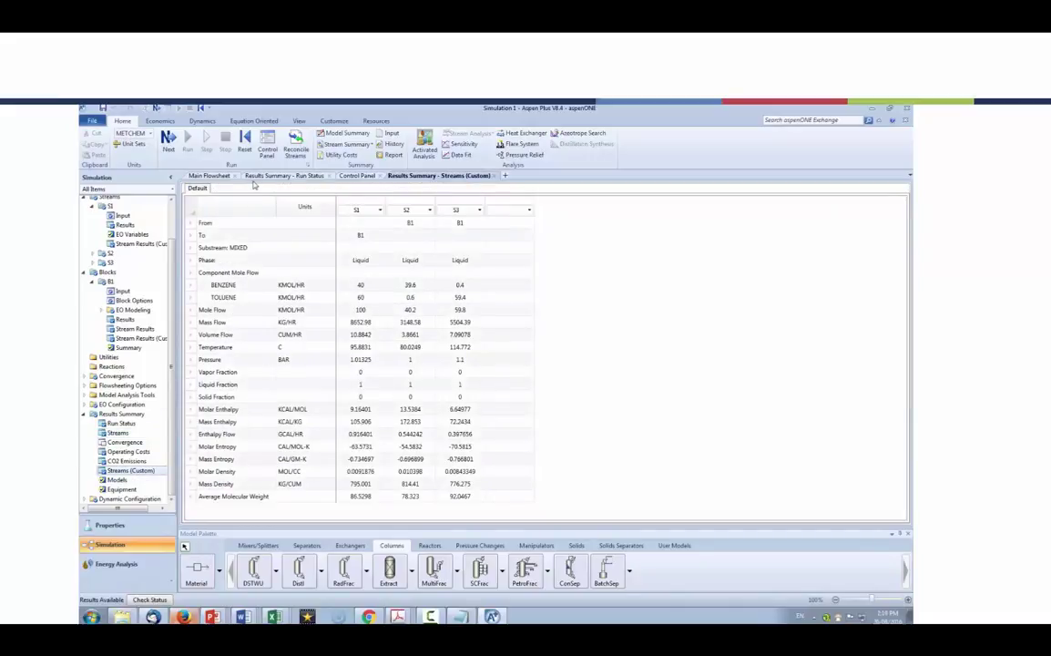
right_click(198, 189)
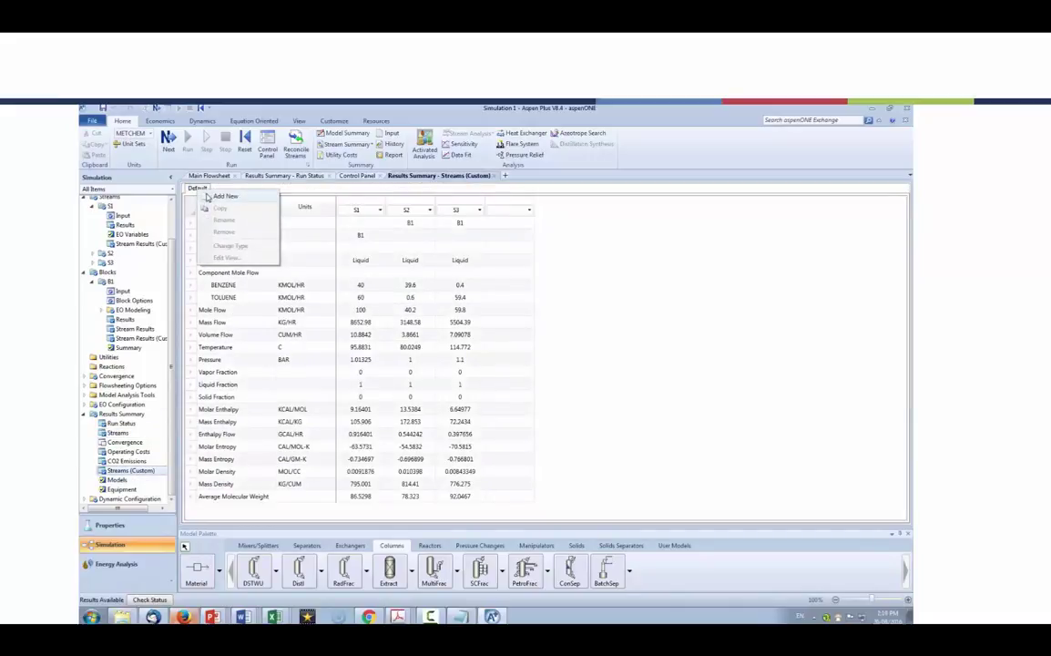
click(223, 196)
click(485, 375)
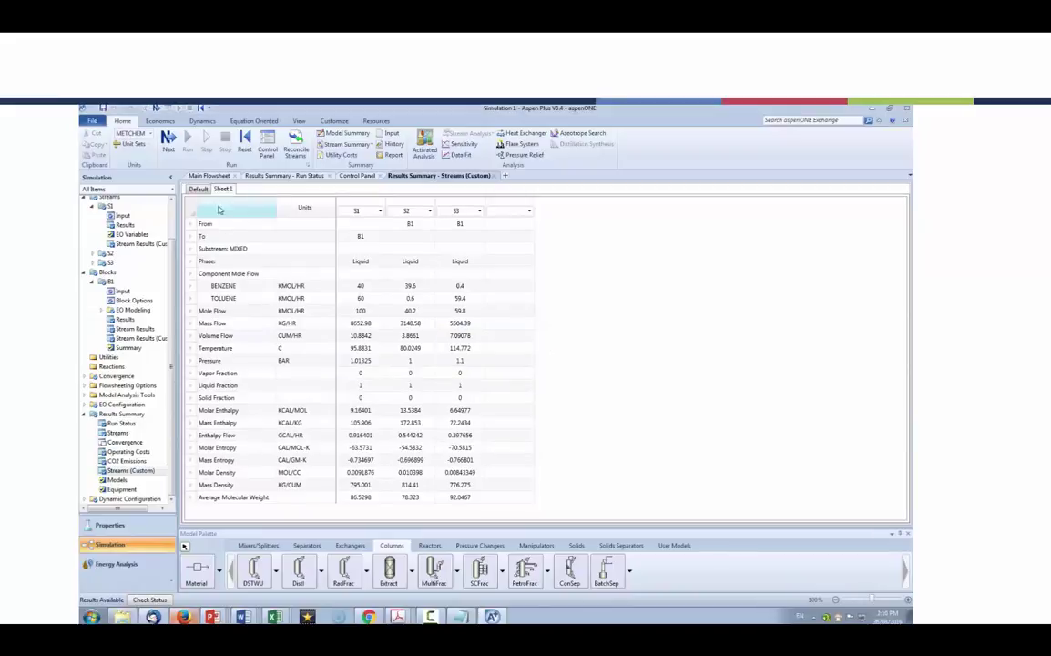
Edit the new sheet's view to add Component Mole Fraction to its selected properties.
right_click(222, 188)
click(254, 257)
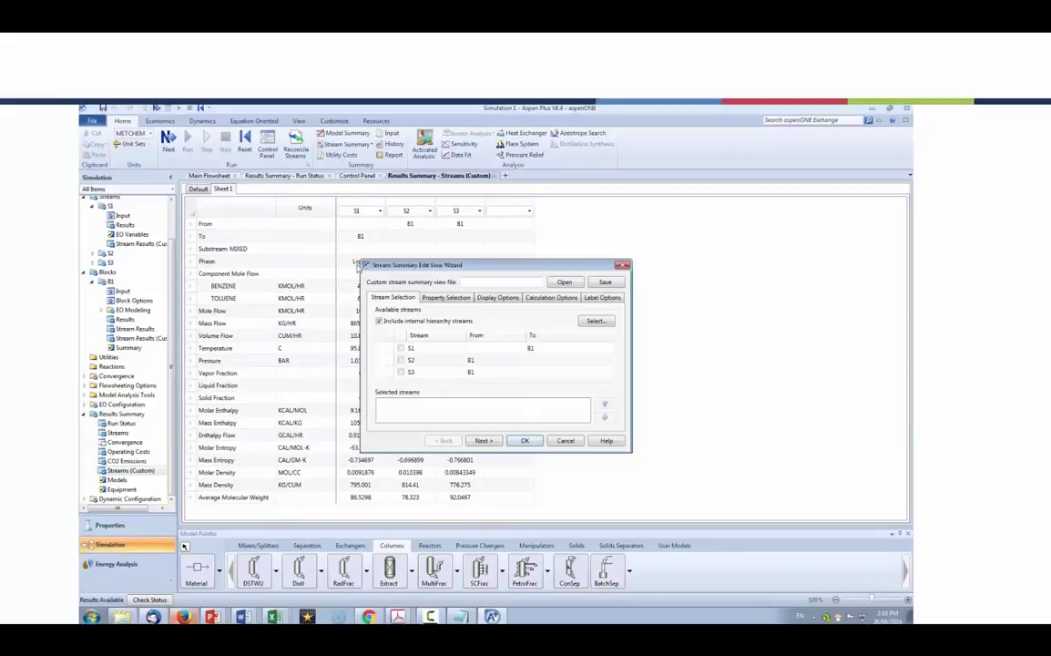
click(446, 298)
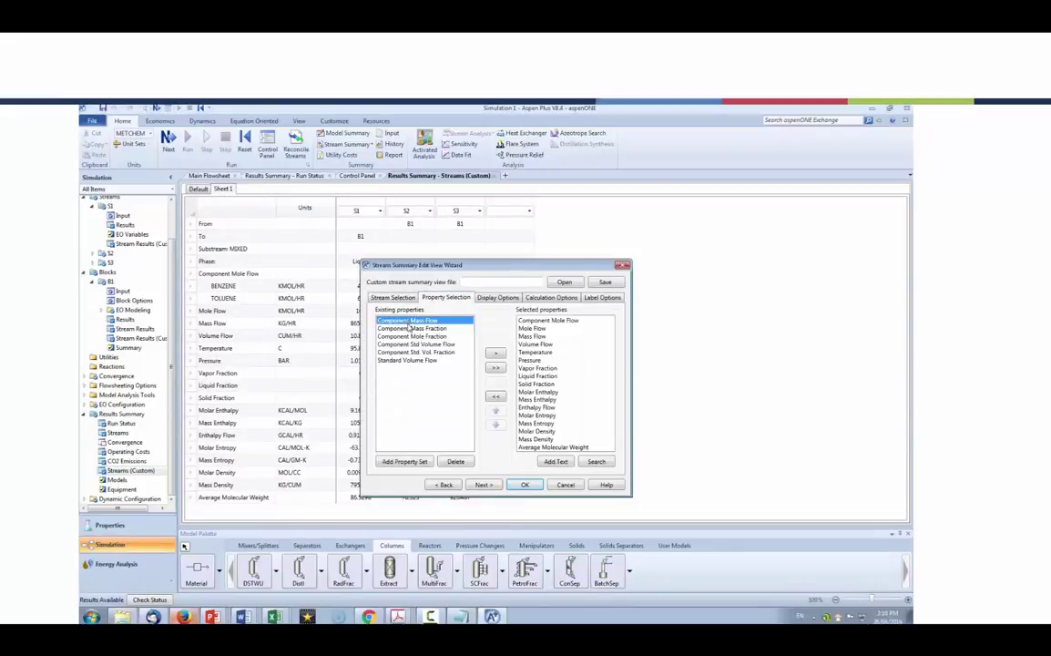
click(412, 328)
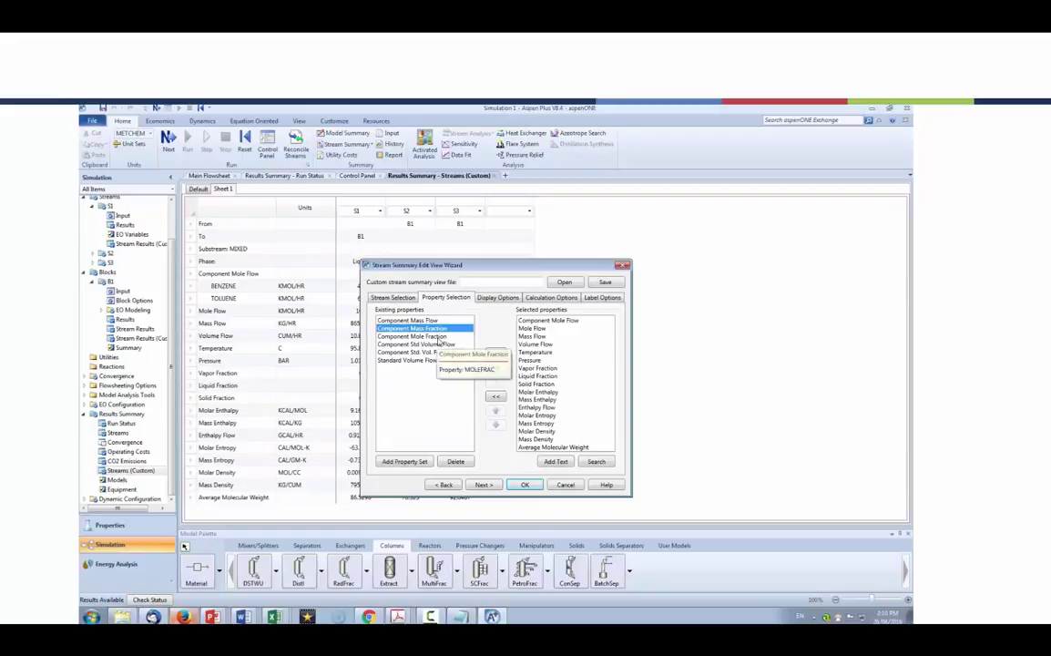
click(419, 336)
click(495, 354)
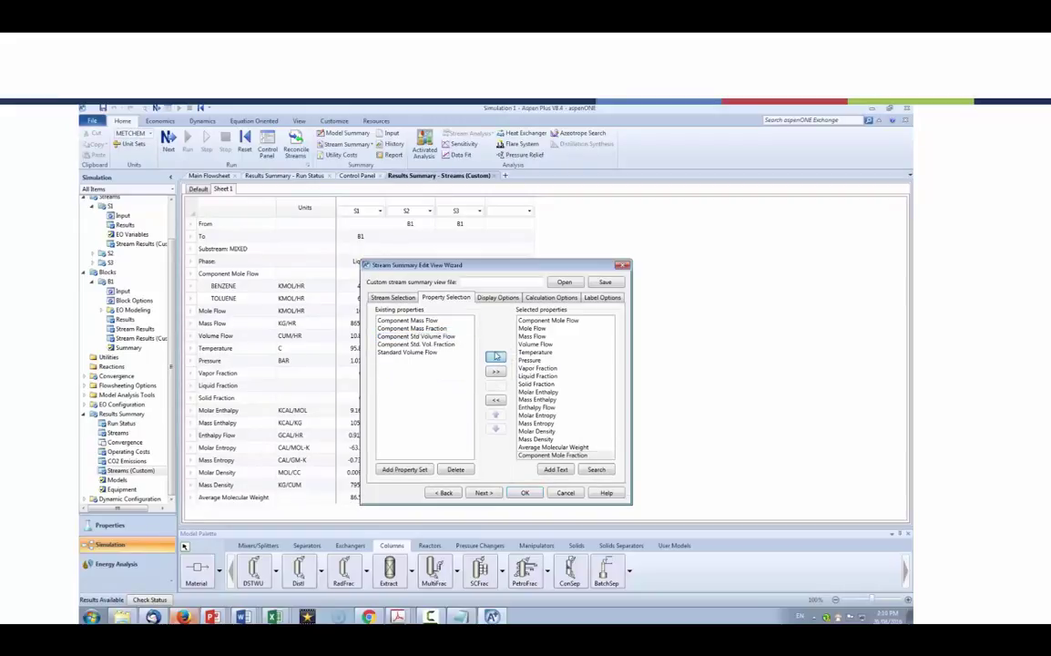
click(525, 484)
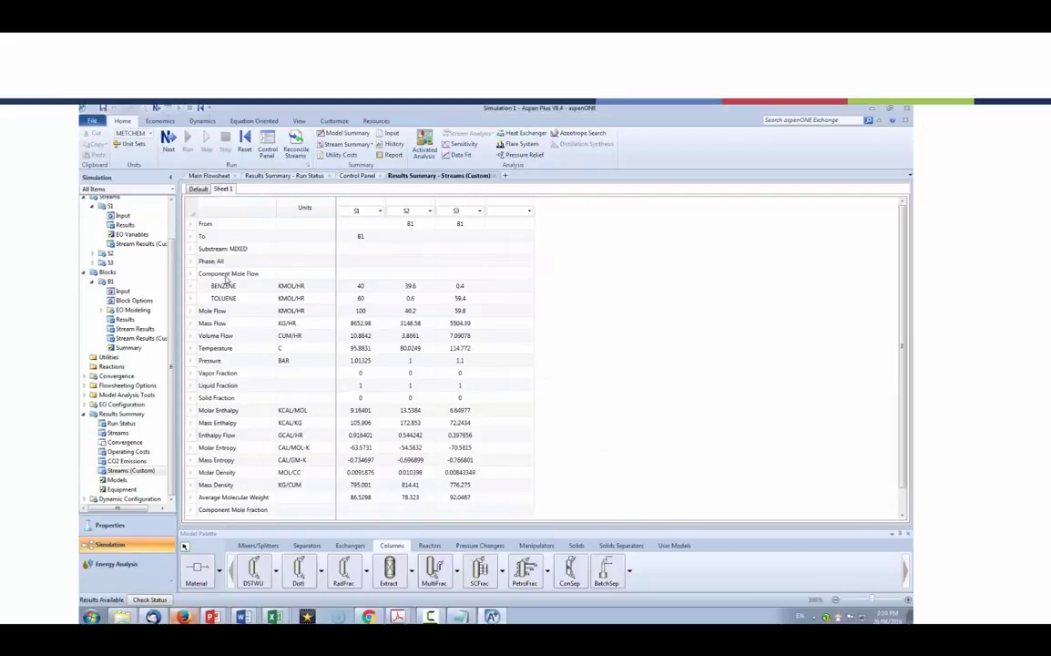
Check the BENZENE and TOLUENE mole fractions of each stream, and reopen column B1's results summary.
scroll(274, 369, down, 1)
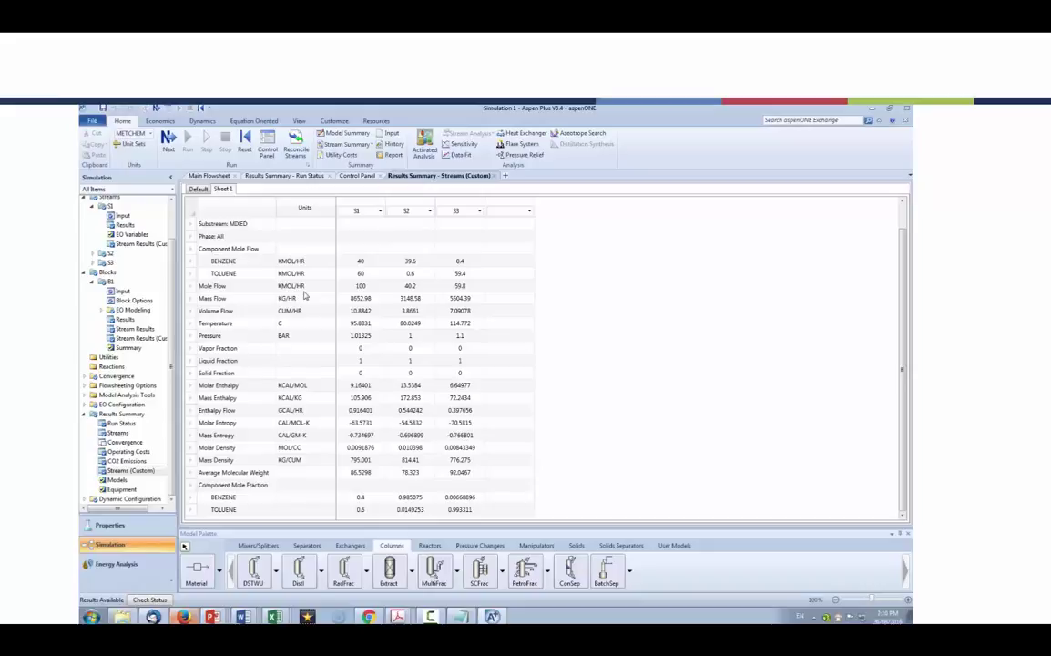
click(125, 319)
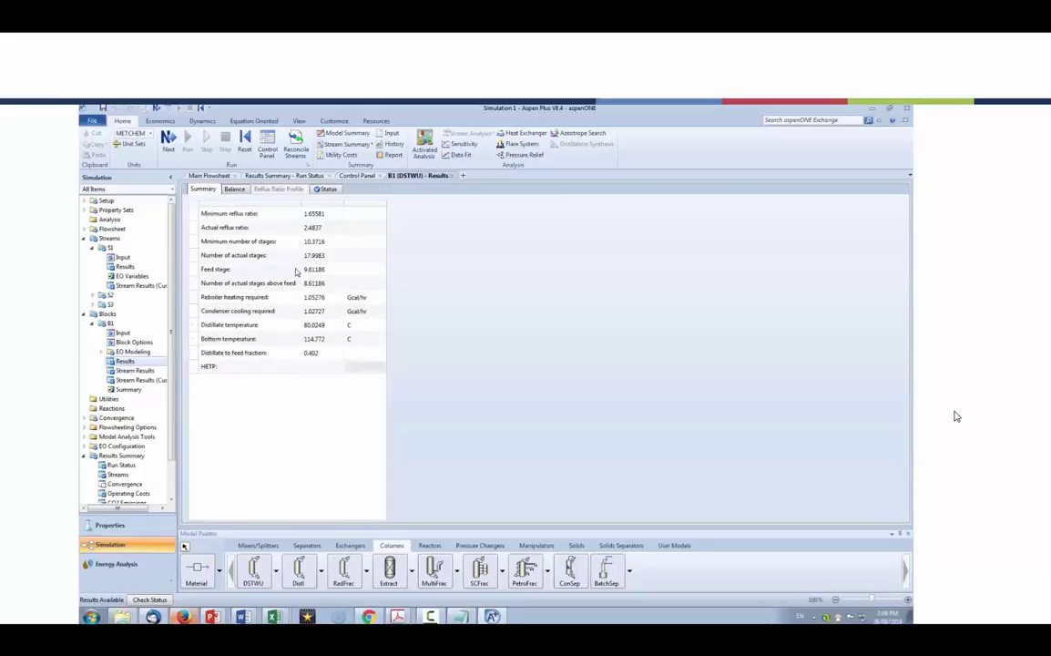